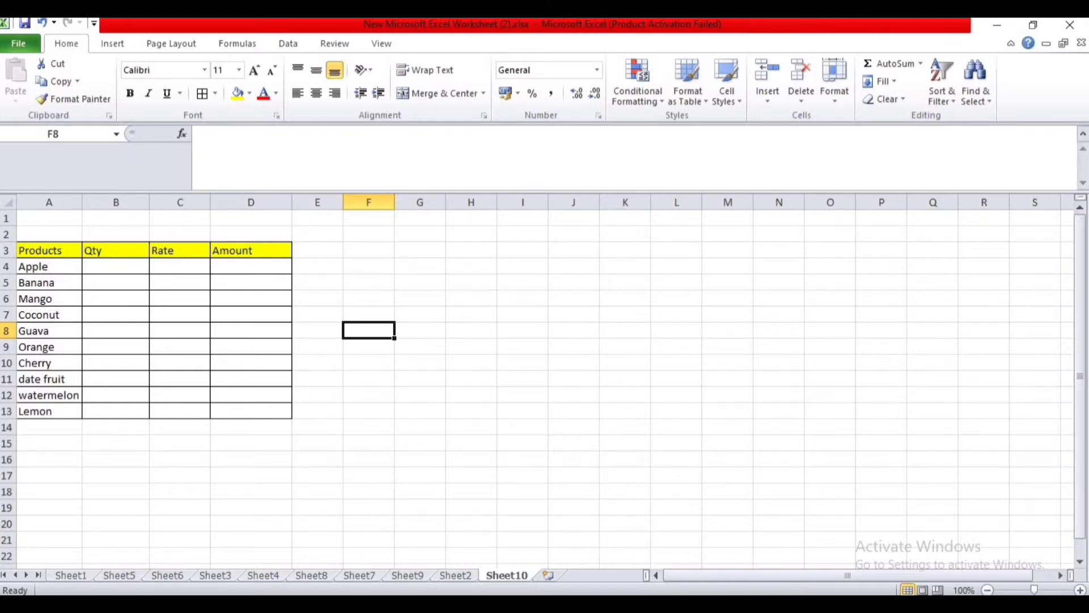
Enter a quantity of 20kg and a rate of 150 in the Apple row
{"action": "left_click", "coordinate": [116, 266]}
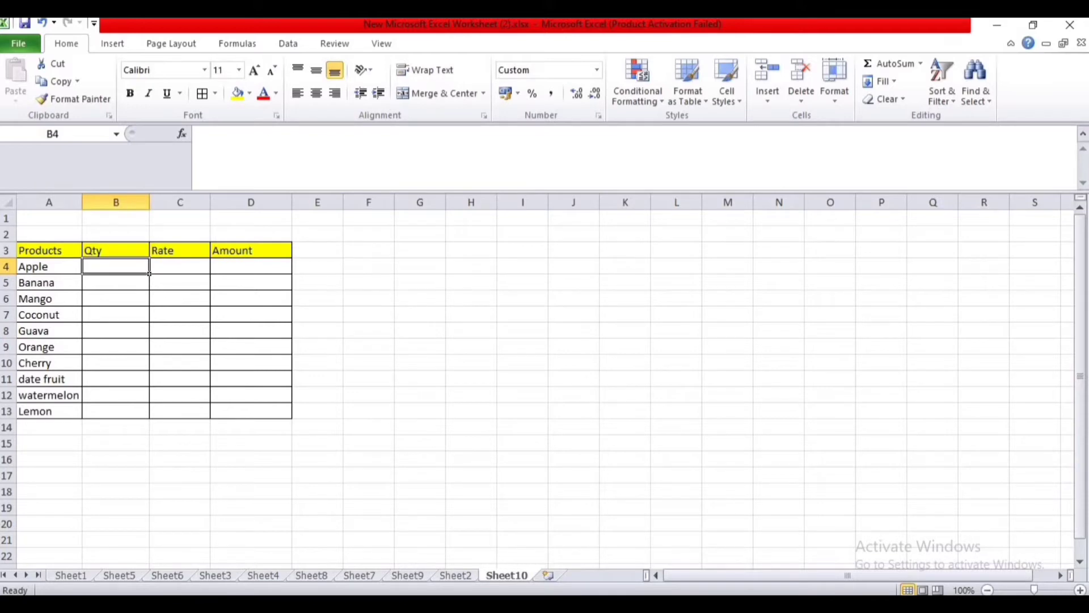
{"action": "type", "text": "2"}
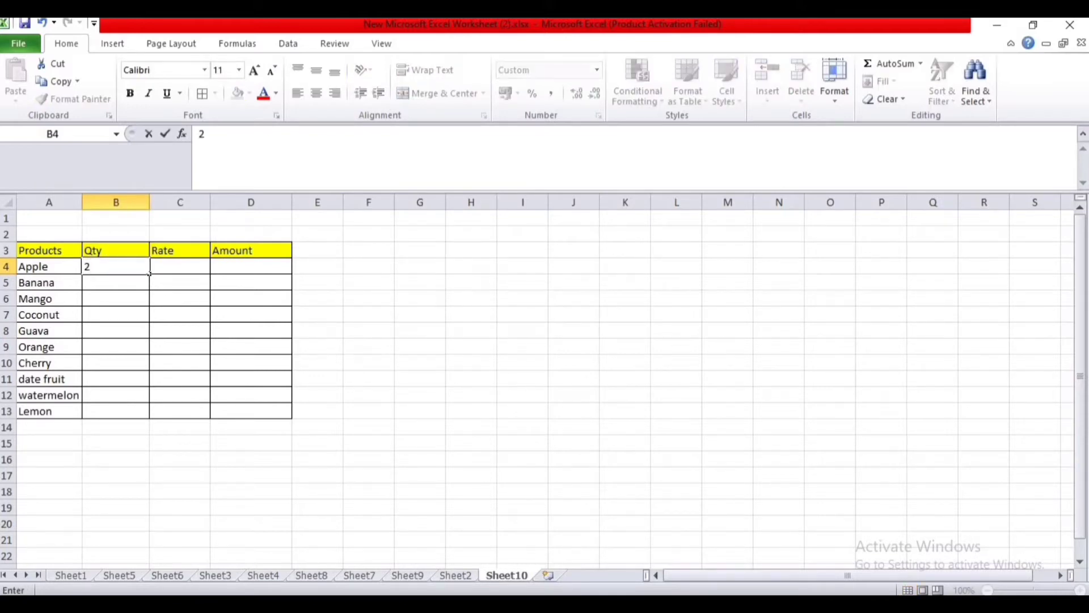
{"action": "type", "text": "0kg"}
{"action": "key", "text": "Return"}
{"action": "key", "text": "Right"}
{"action": "key", "text": "Up"}
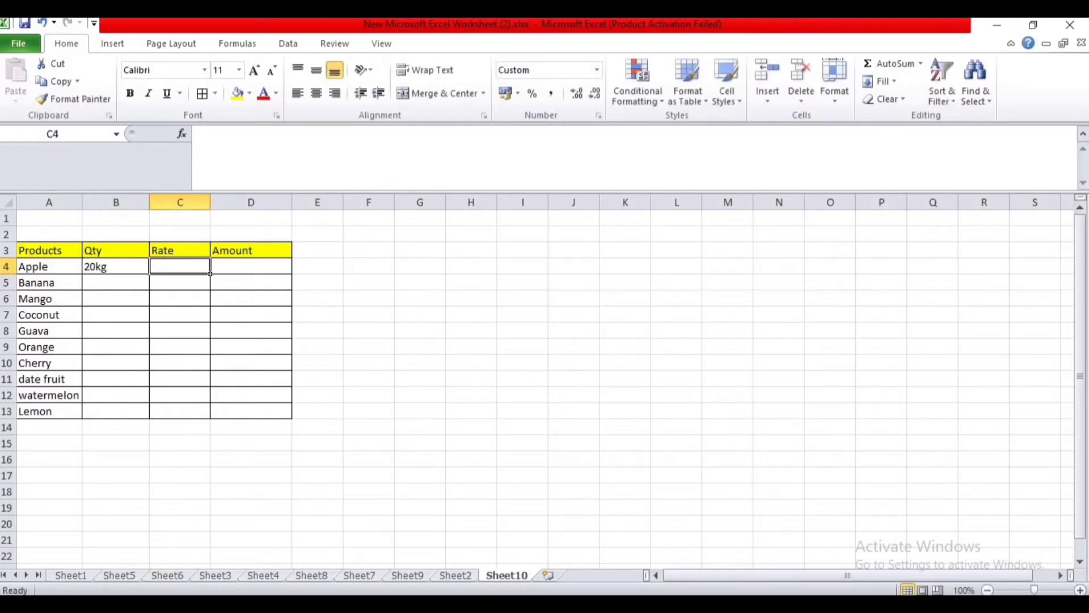
{"action": "type", "text": "150"}
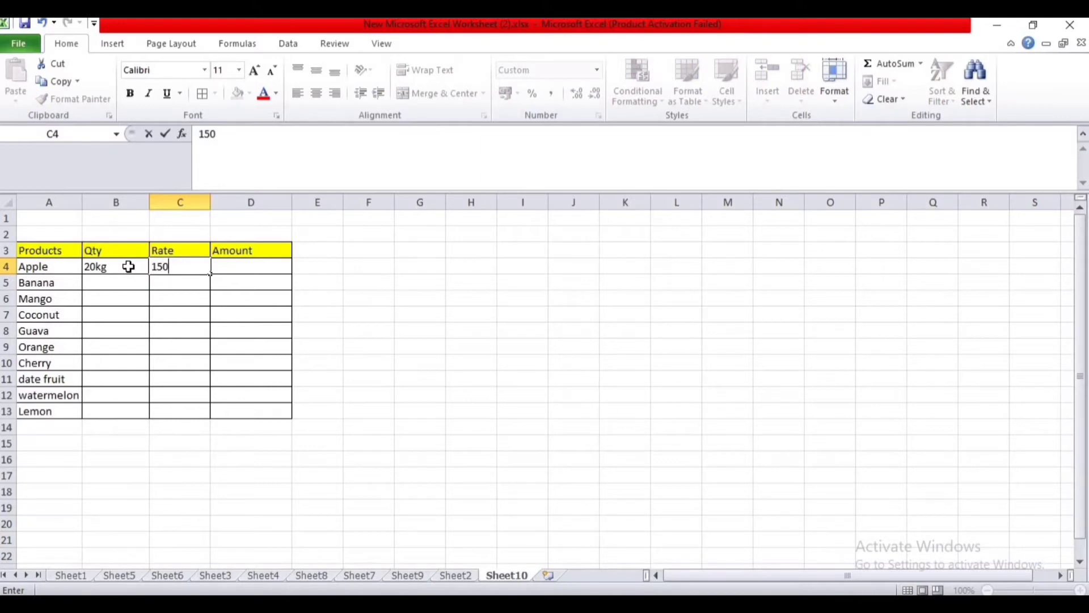
{"action": "key", "text": "Return"}
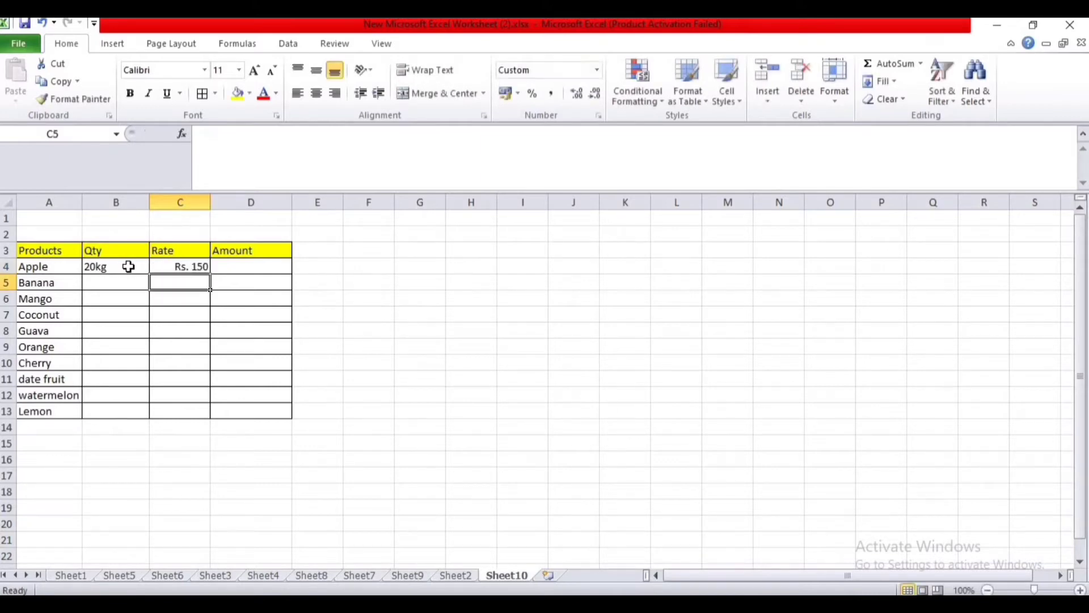
Try to calculate Apple's amount in cell D4 with the formula =B4*C4
{"action": "key", "text": "Right"}
{"action": "key", "text": "Up"}
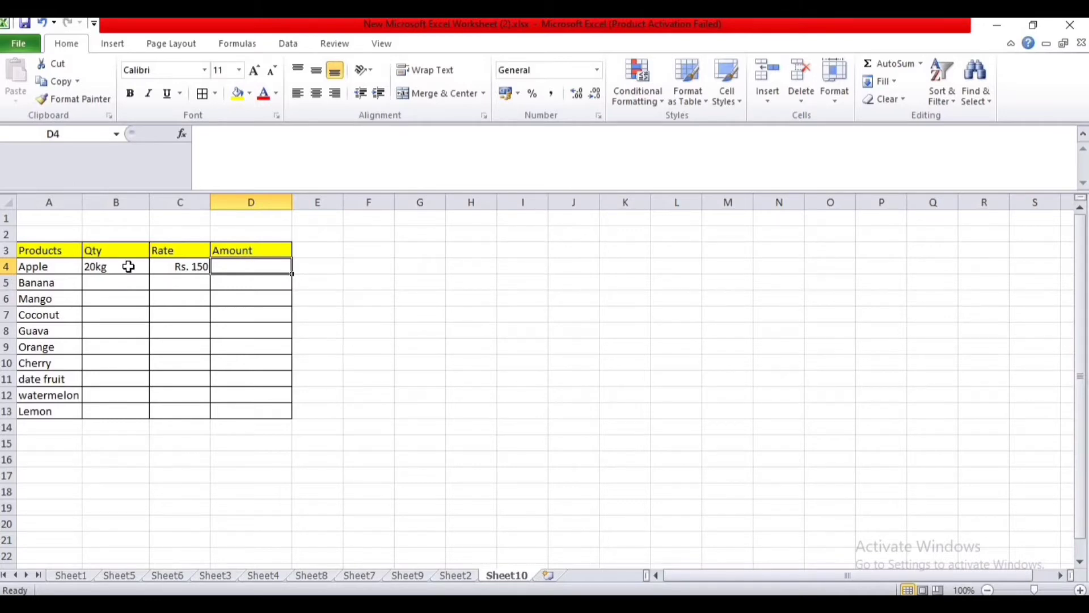
{"action": "type", "text": "="}
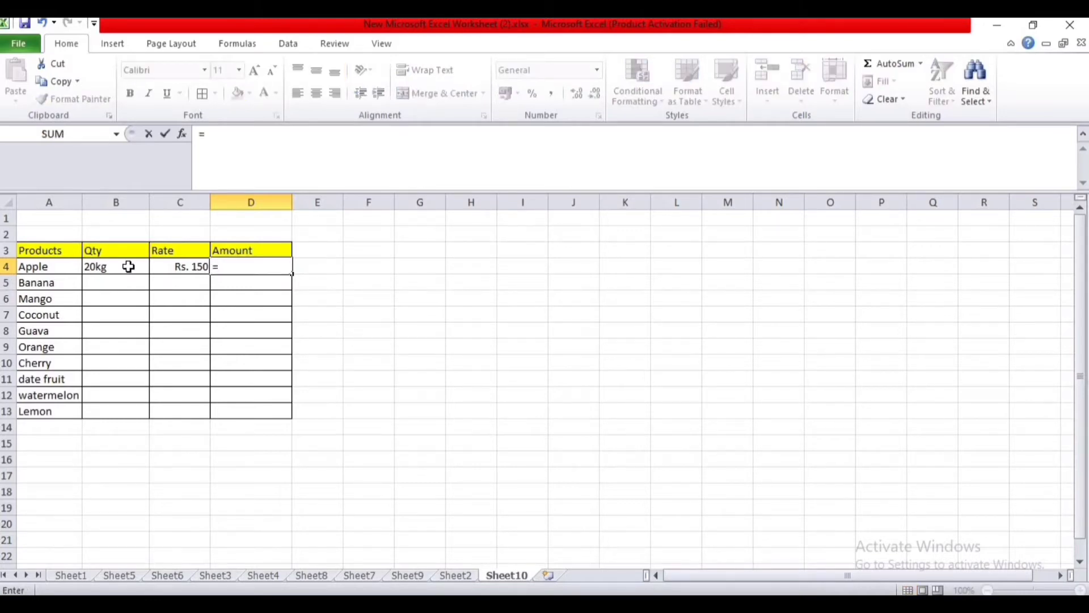
{"action": "left_click", "coordinate": [120, 267]}
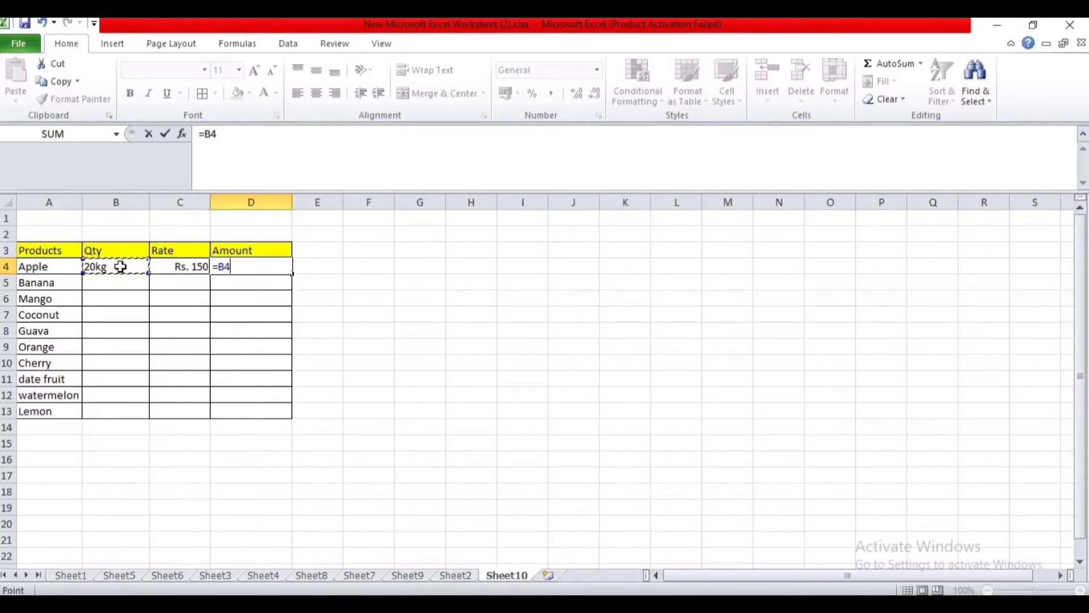
{"action": "type", "text": "*"}
{"action": "left_click", "coordinate": [167, 267]}
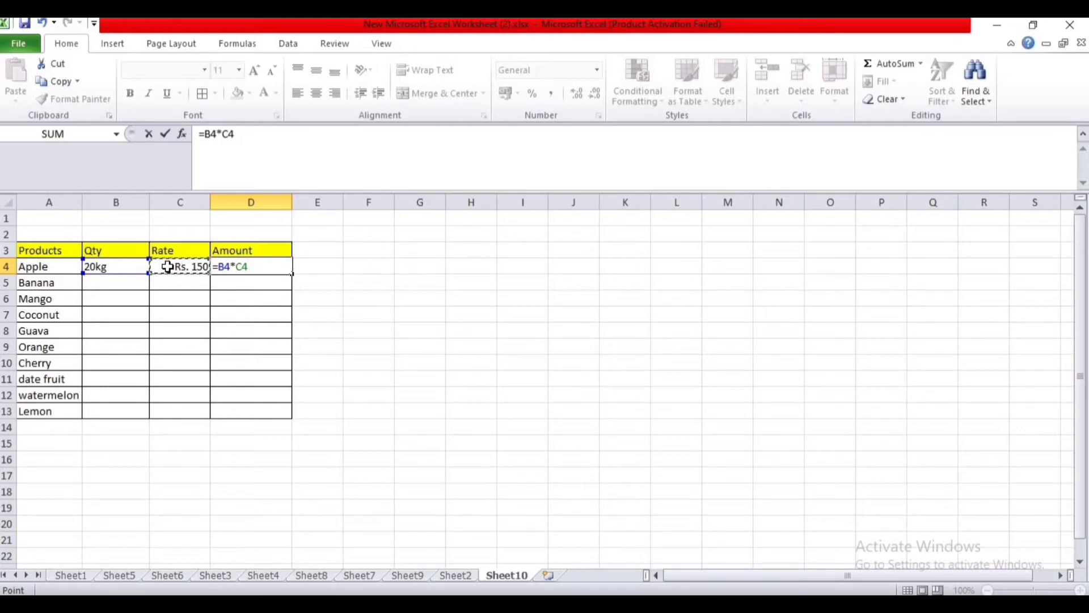
{"action": "key", "text": "Return"}
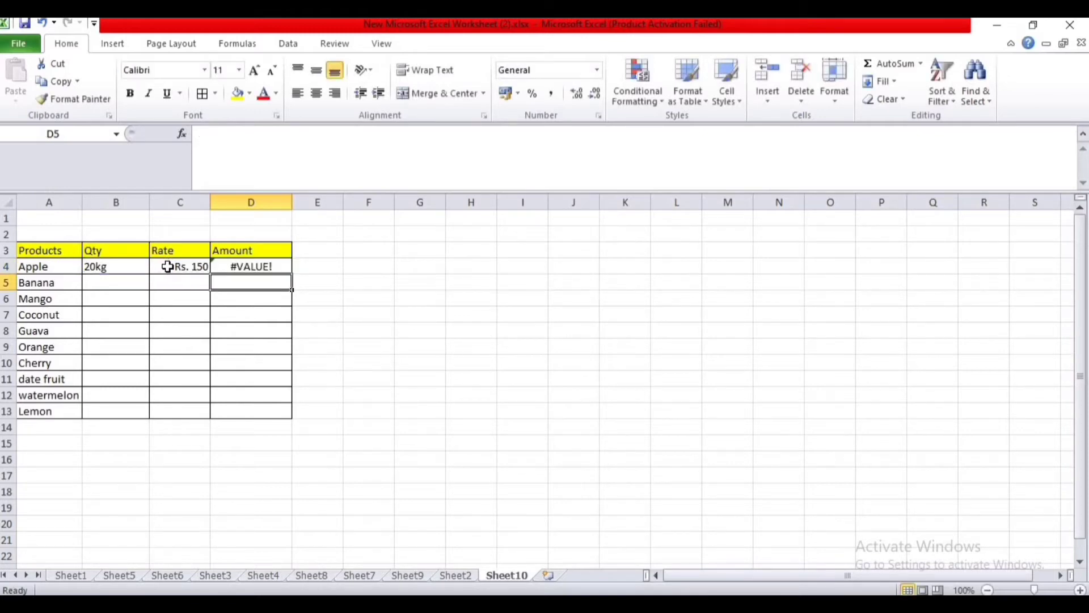
{"action": "left_click", "coordinate": [366, 312]}
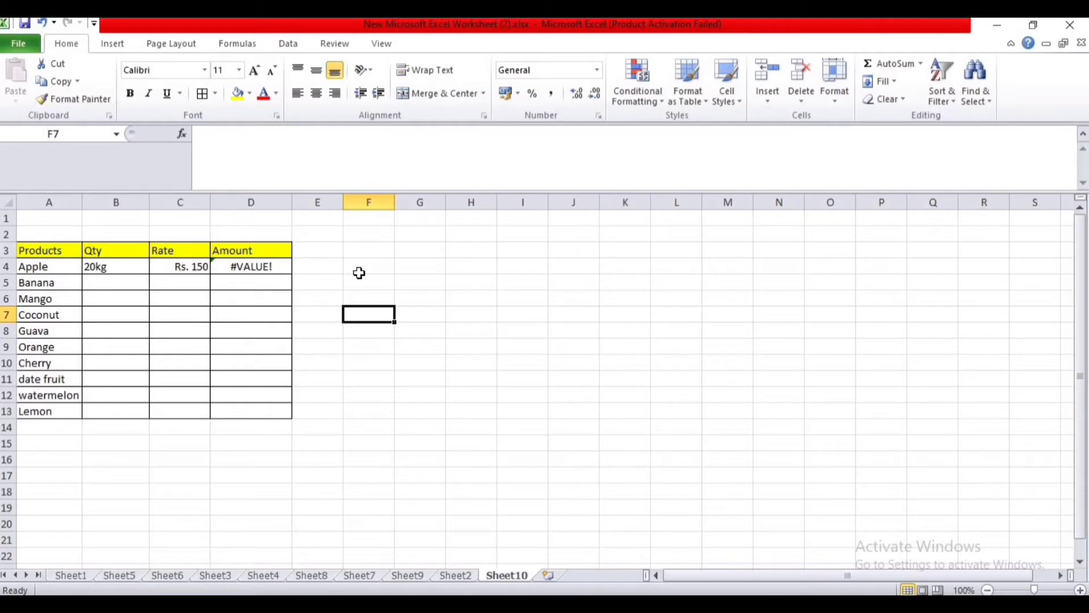
{"action": "left_click", "coordinate": [250, 265]}
{"action": "left_click", "coordinate": [322, 268]}
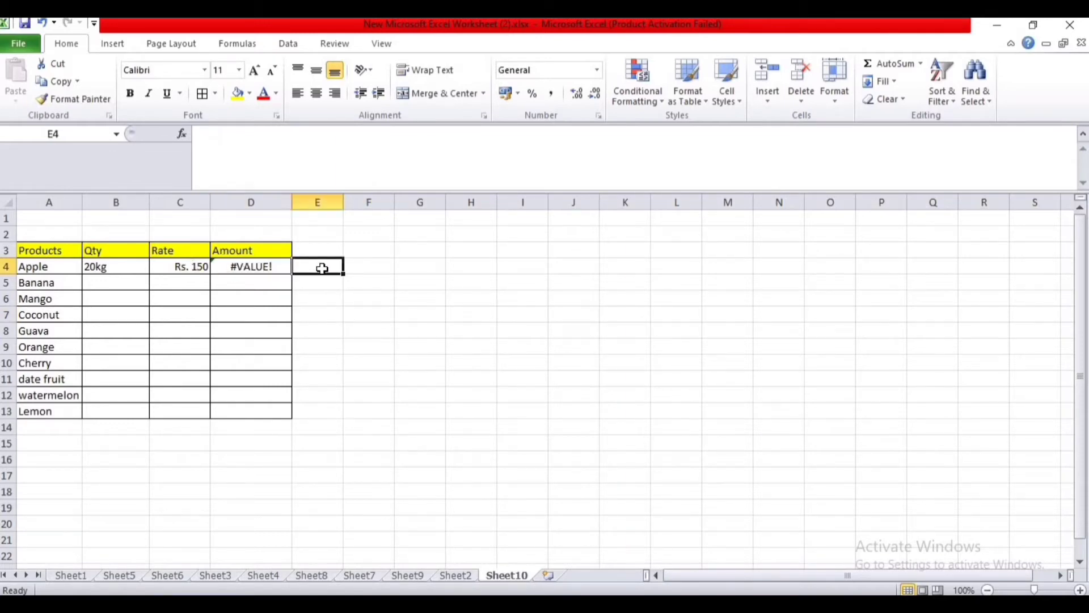
{"action": "left_click", "coordinate": [329, 299]}
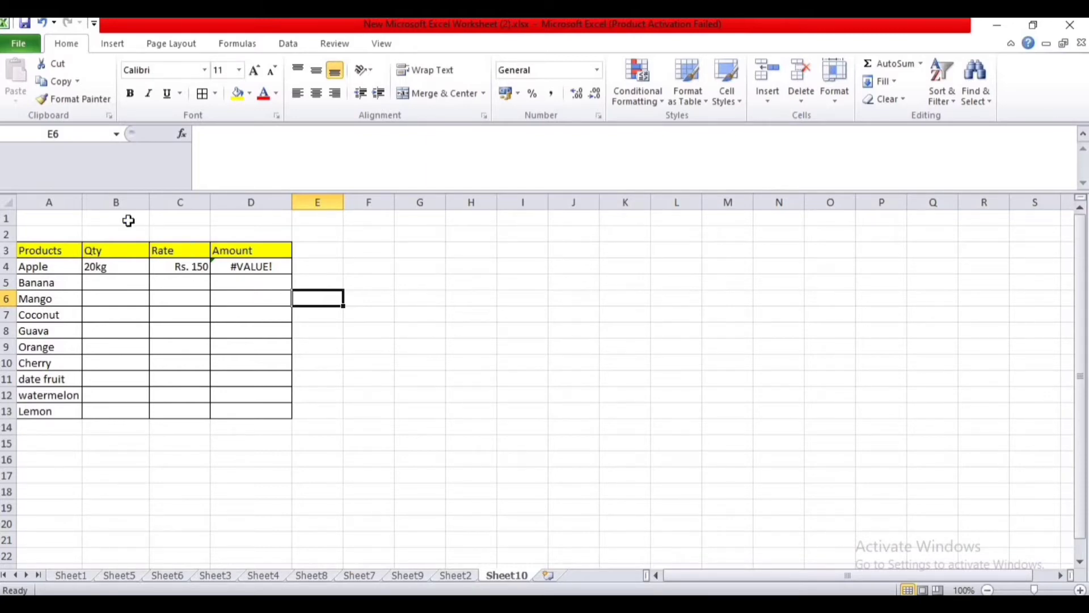
Clear Apple's quantity, rate and amount, and remove the Apple row from the table
{"action": "left_click", "coordinate": [113, 267]}
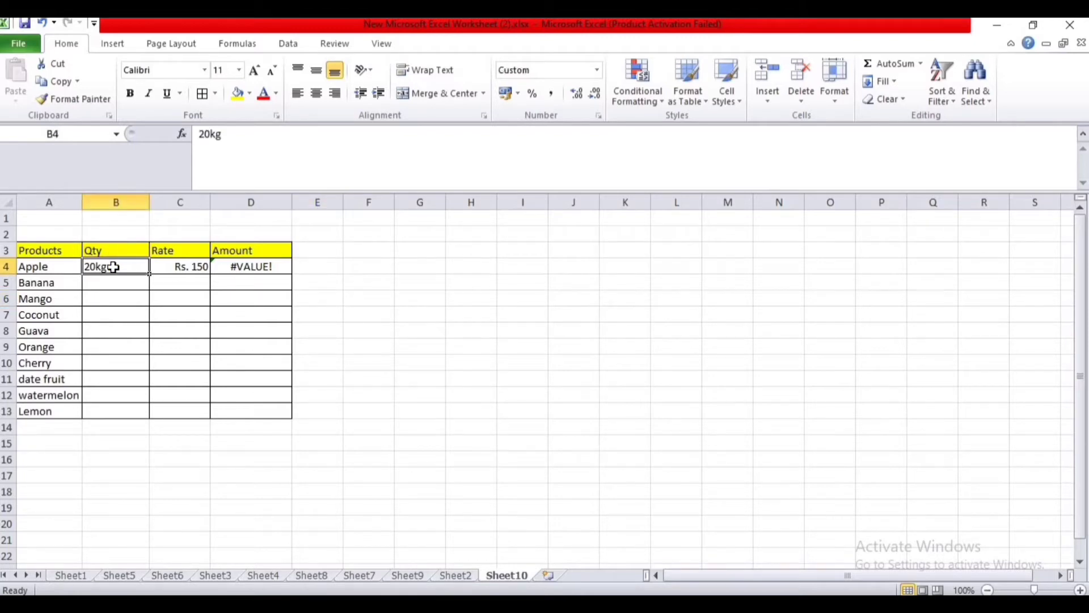
{"action": "key", "text": "BackSpace"}
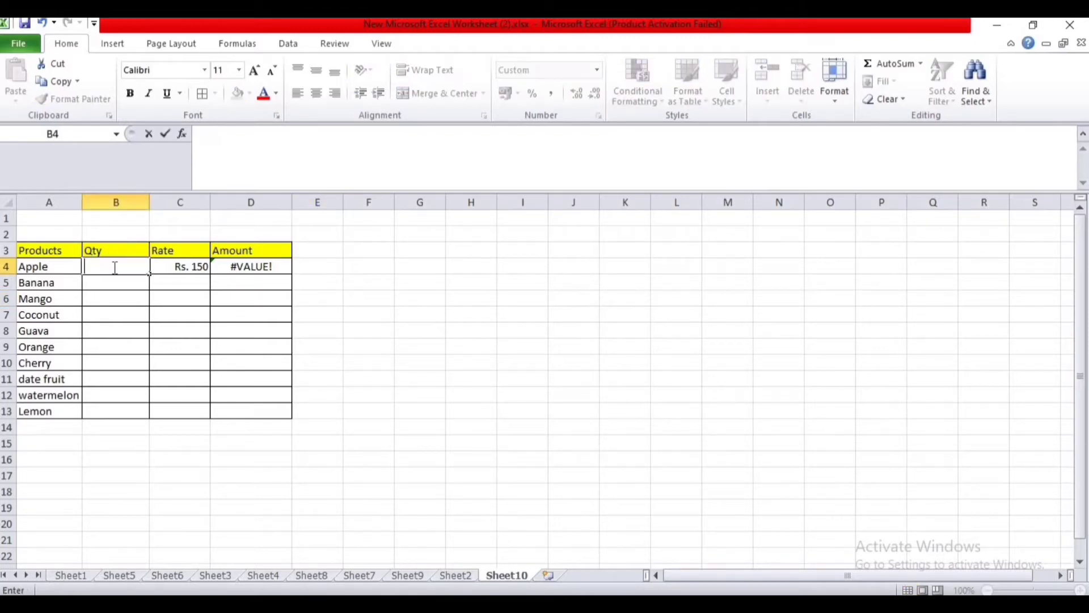
{"action": "left_click", "coordinate": [180, 268]}
{"action": "key", "text": "BackSpace"}
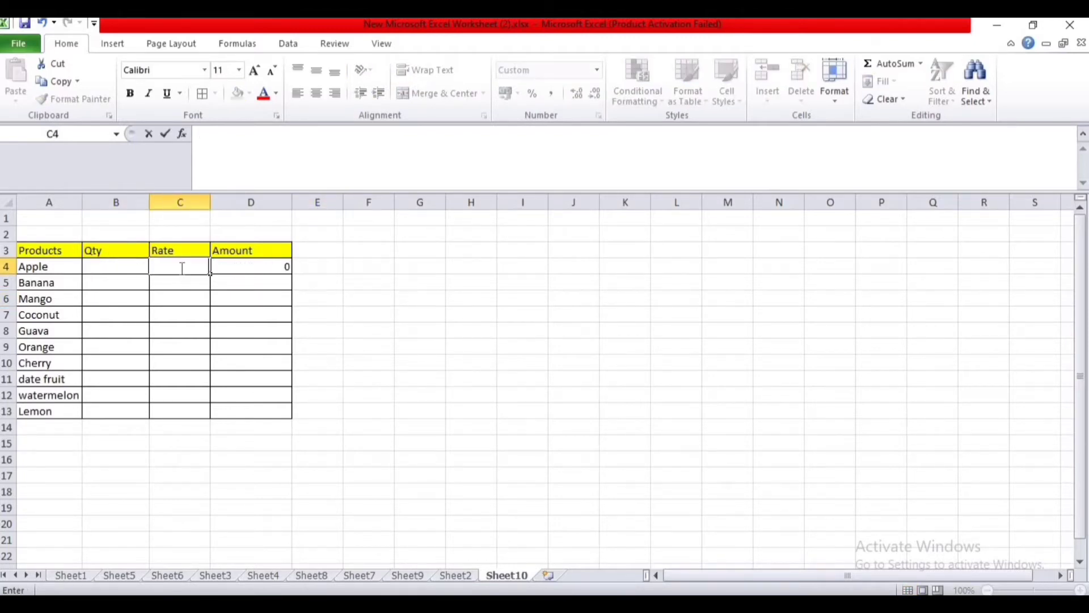
{"action": "left_click", "coordinate": [247, 265]}
{"action": "key", "text": "Delete"}
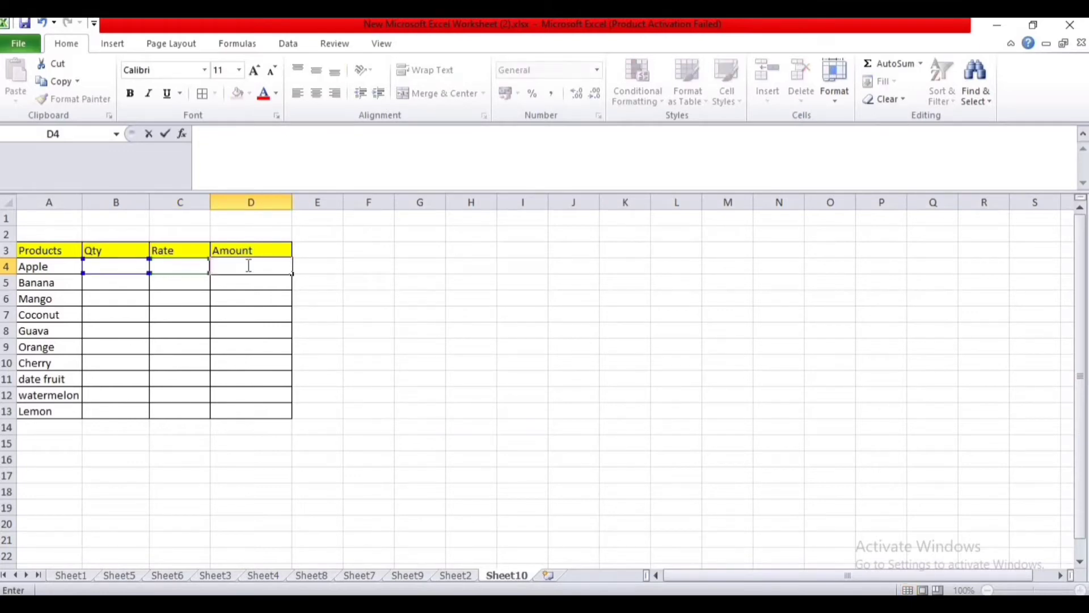
{"action": "left_click", "coordinate": [440, 348]}
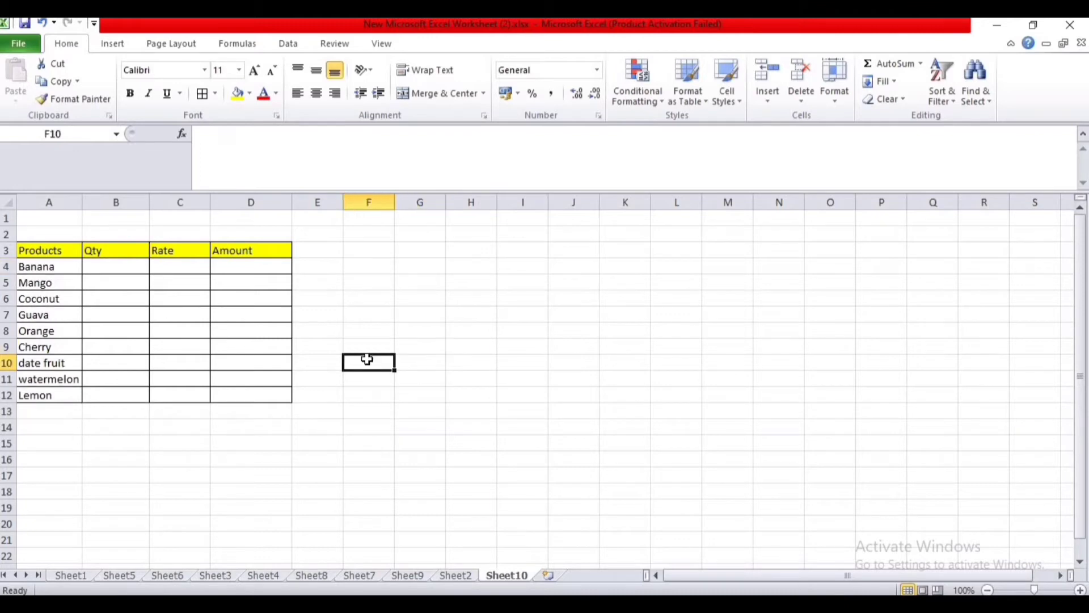
Apply the custom number format # "KG" to the Qty cells B4:B12, from Banana to Lemon
{"action": "left_click", "coordinate": [126, 267]}
{"action": "left_click_drag", "start_coordinate": [126, 267], "coordinate": [124, 395]}
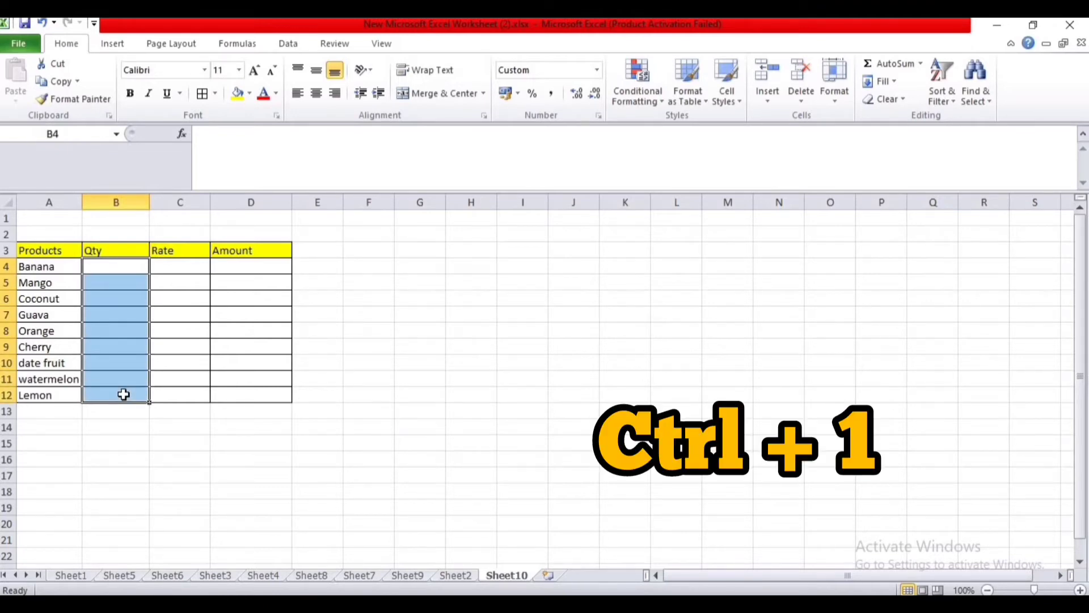
{"action": "key", "text": "ctrl+1"}
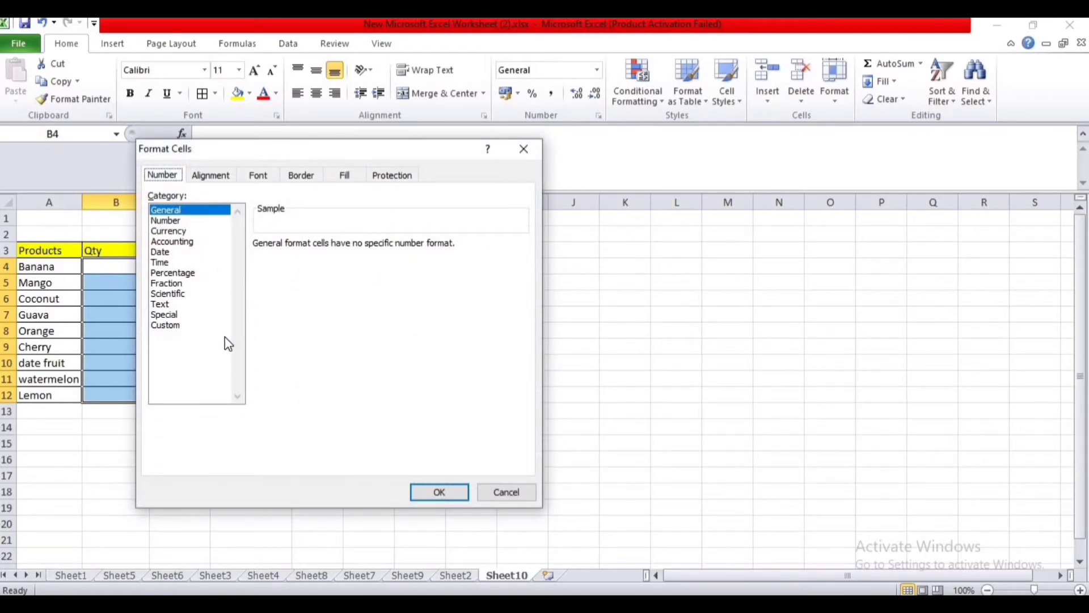
{"action": "left_click", "coordinate": [164, 326]}
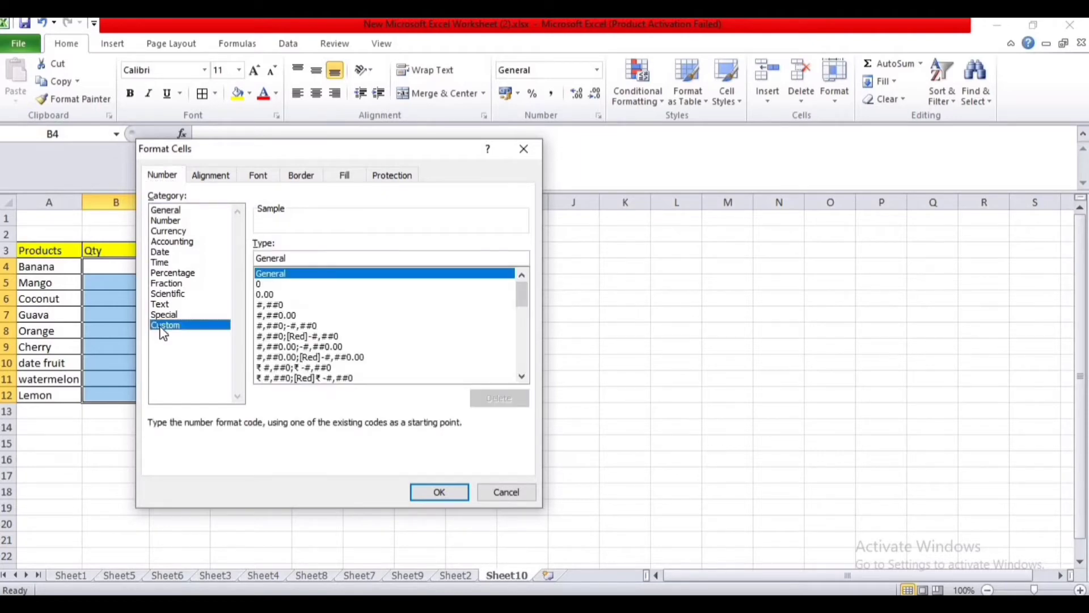
{"action": "left_click", "coordinate": [292, 260]}
{"action": "key", "text": "BackSpace"}
{"action": "key", "text": "BackSpace"}
{"action": "key", "text": "BackSpace"}
{"action": "key", "text": "BackSpace"}
{"action": "key", "text": "BackSpace"}
{"action": "key", "text": "BackSpace"}
{"action": "key", "text": "BackSpace"}
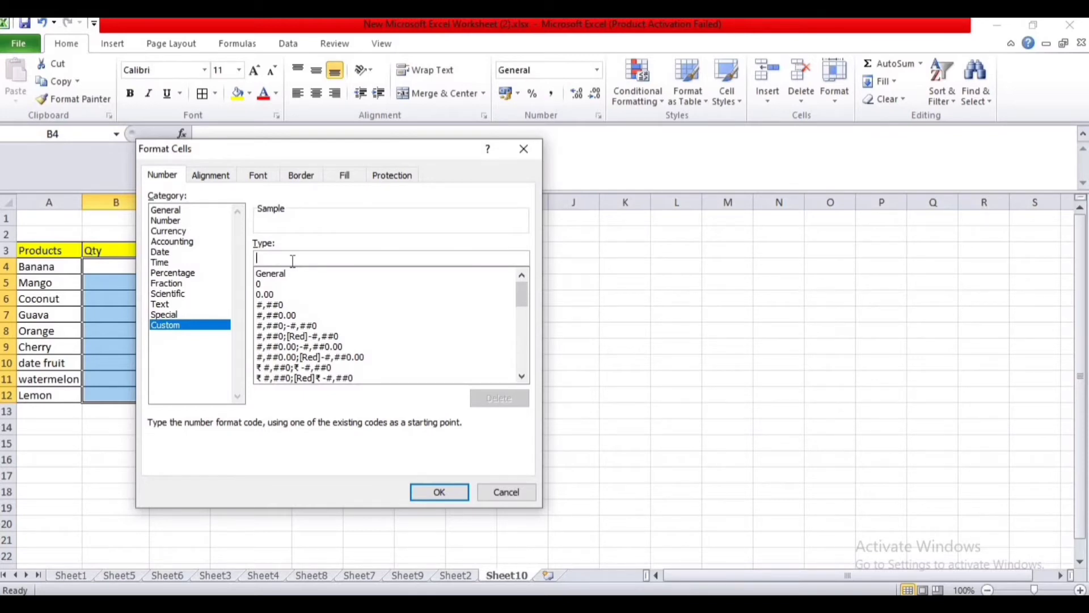
{"action": "type", "text": "#"}
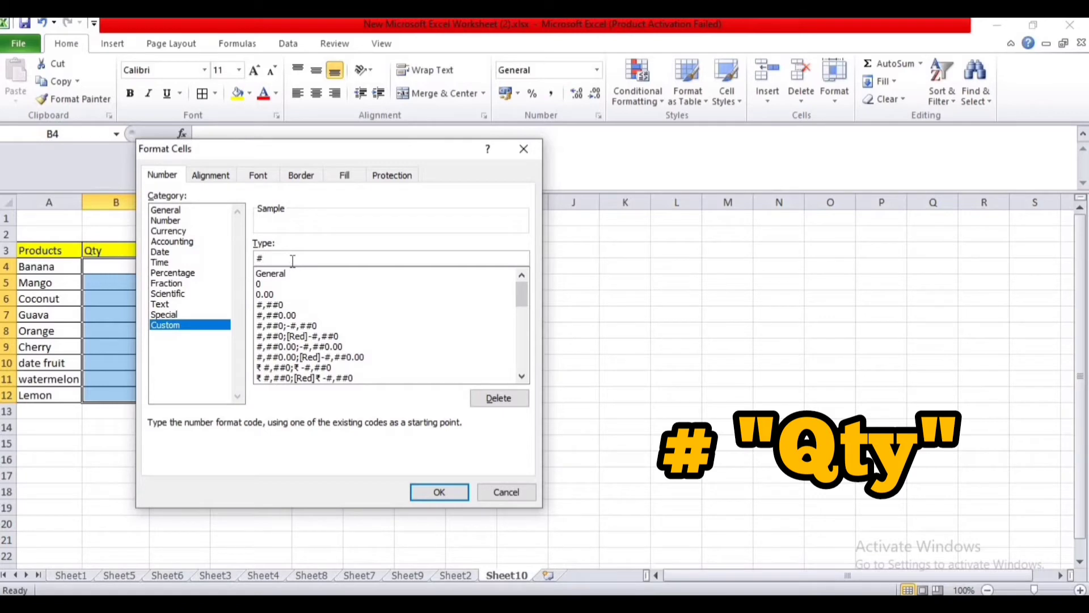
{"action": "type", "text": " \"kg"}
{"action": "key", "text": "BackSpace"}
{"action": "key", "text": "BackSpace"}
{"action": "type", "text": "KG\""}
{"action": "left_click", "coordinate": [440, 492]}
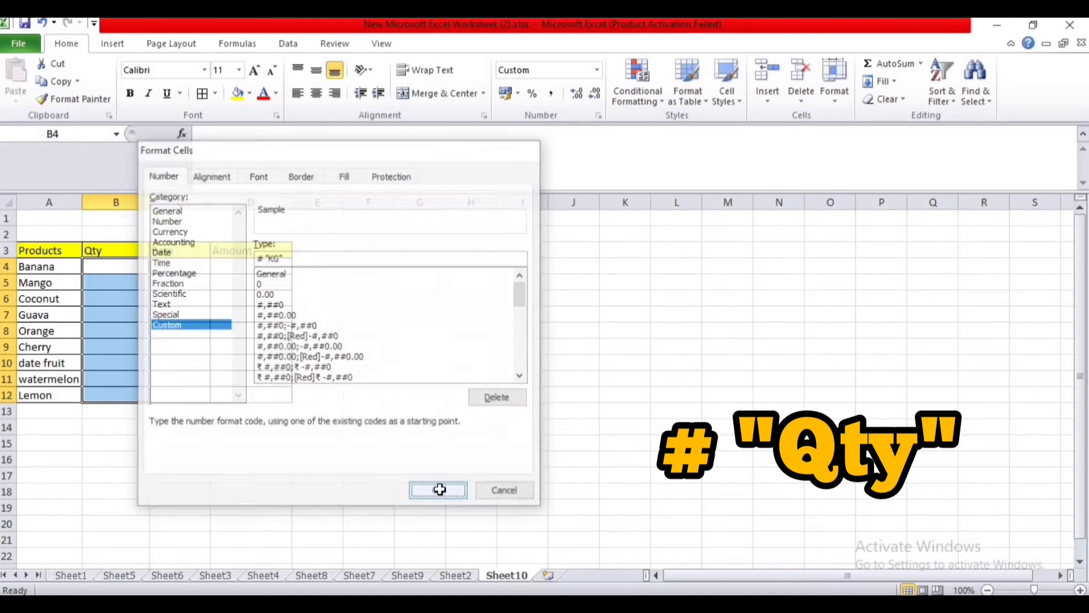
{"action": "left_click", "coordinate": [432, 346]}
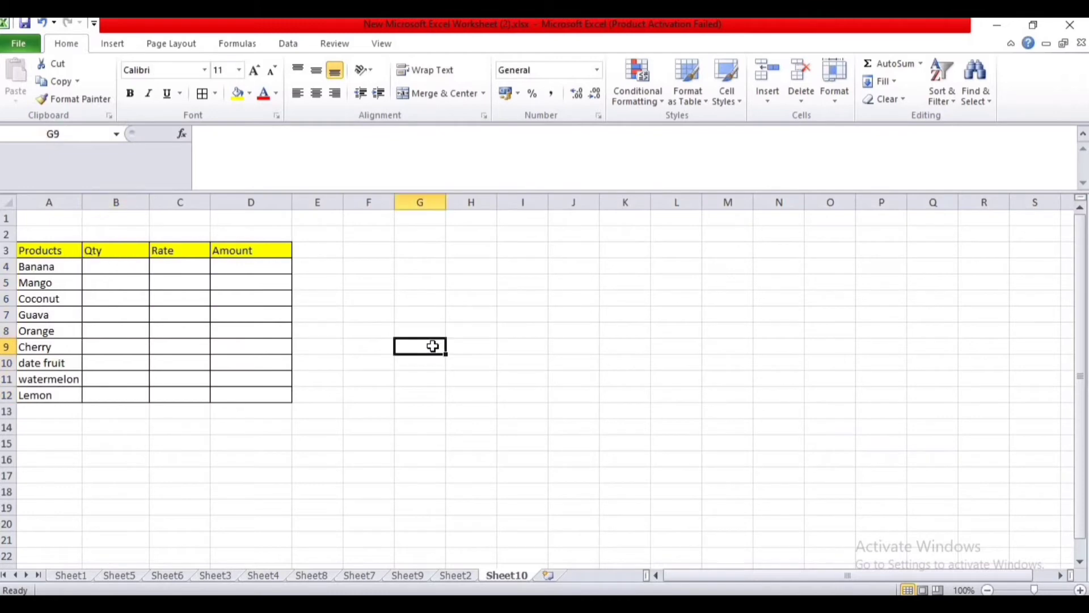
Enter a quantity of 10 and a rate of 250 in the Banana row
{"action": "left_click", "coordinate": [126, 271]}
{"action": "type", "text": "10"}
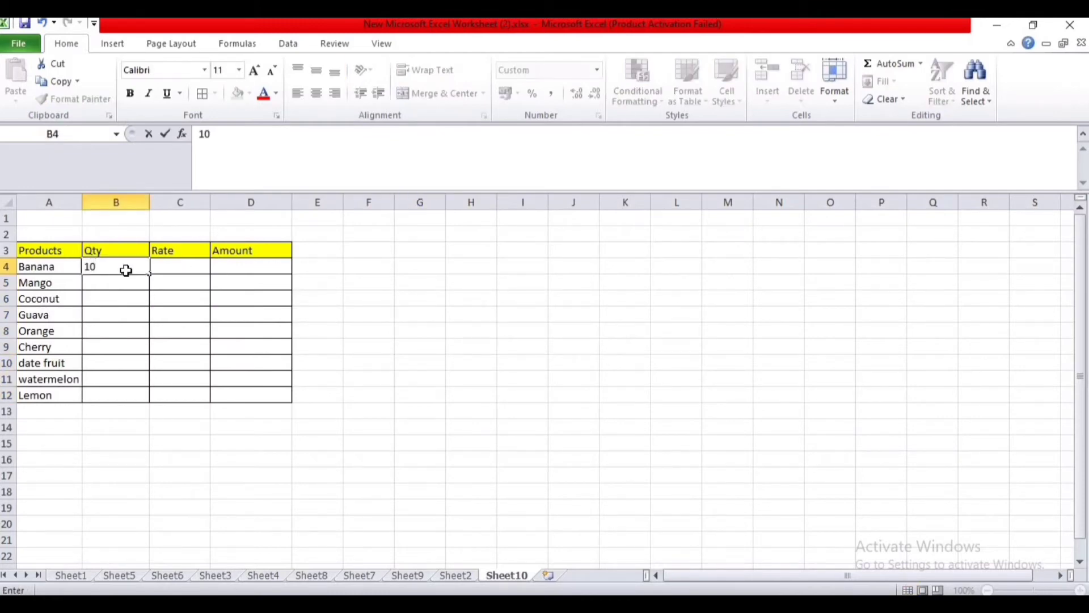
{"action": "key", "text": "Return"}
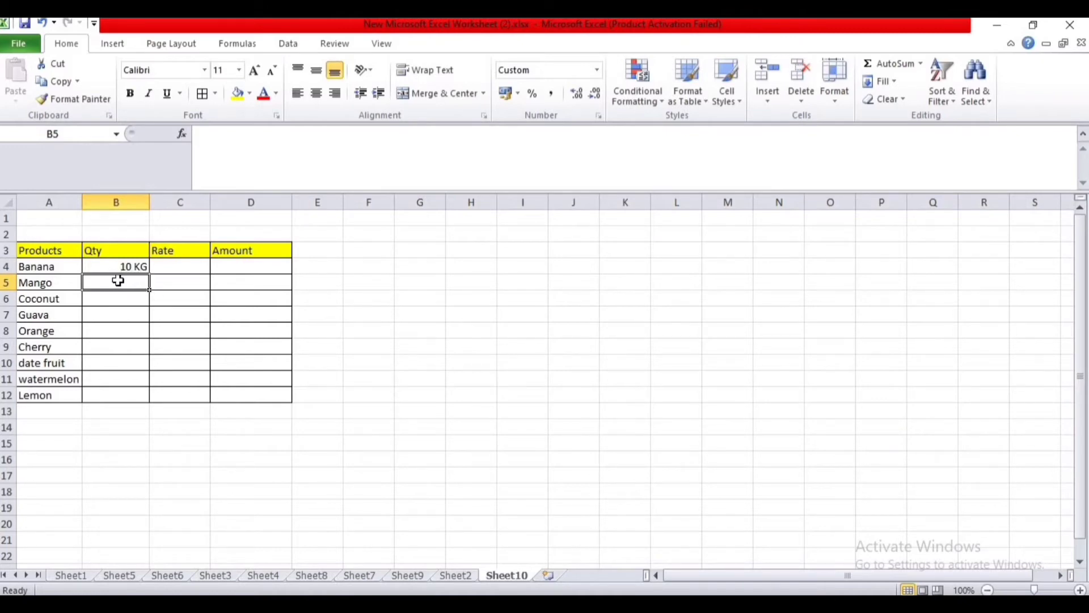
{"action": "left_click", "coordinate": [168, 267]}
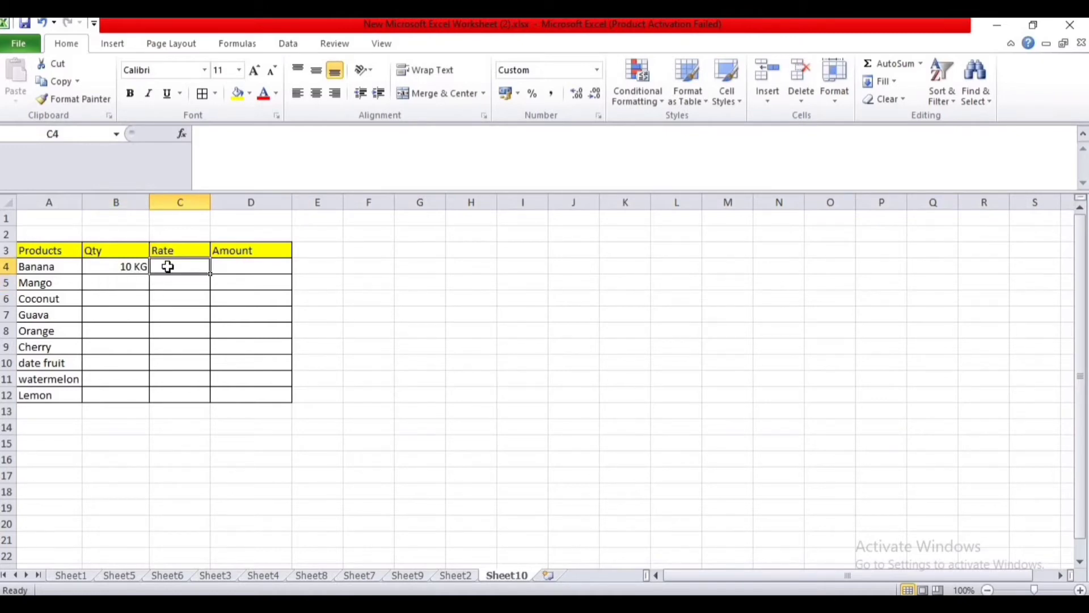
{"action": "type", "text": "250"}
{"action": "key", "text": "Return"}
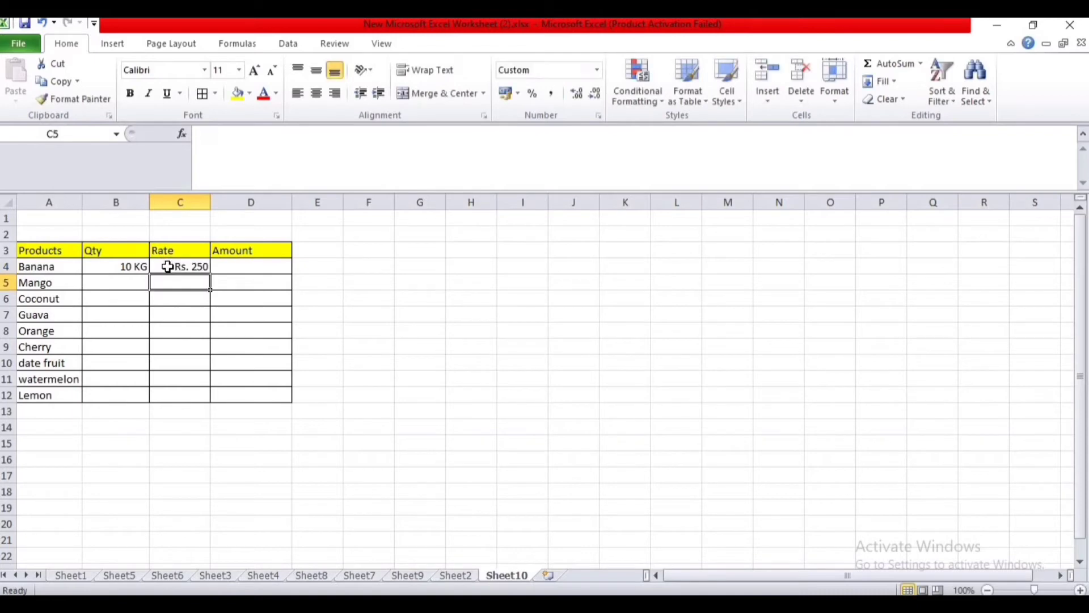
Calculate Banana's amount in cell D4 with the formula =B4*C4
{"action": "key", "text": "Up"}
{"action": "left_click", "coordinate": [236, 264]}
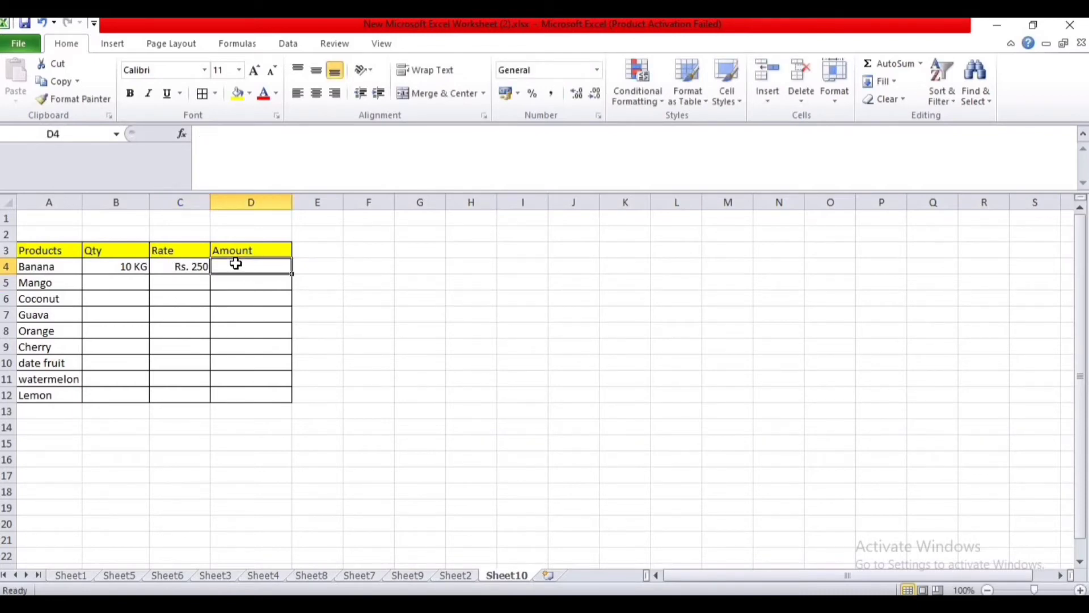
{"action": "type", "text": "="}
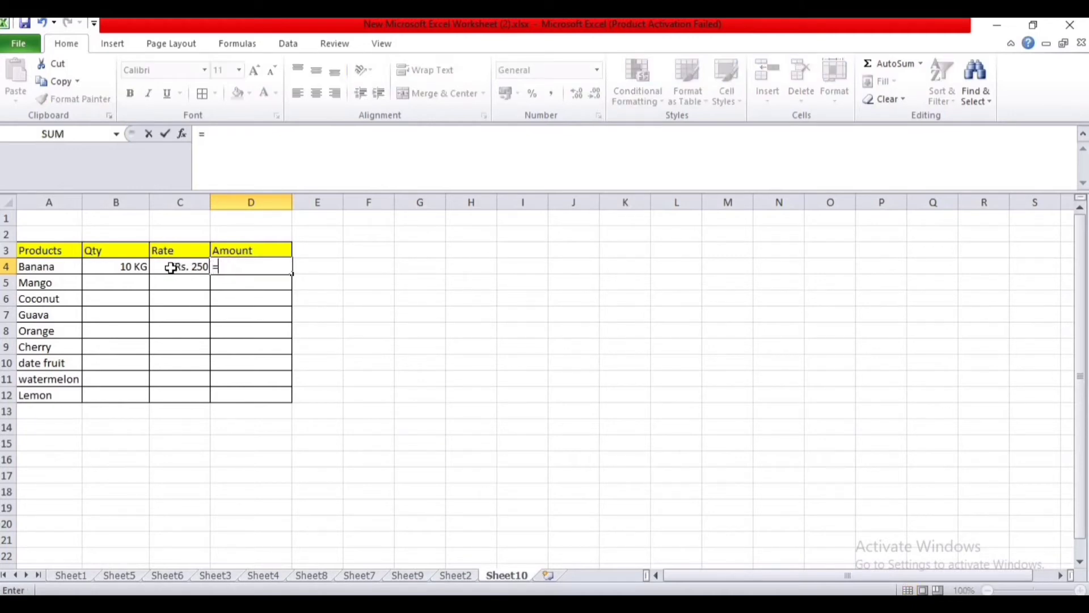
{"action": "left_click", "coordinate": [130, 266]}
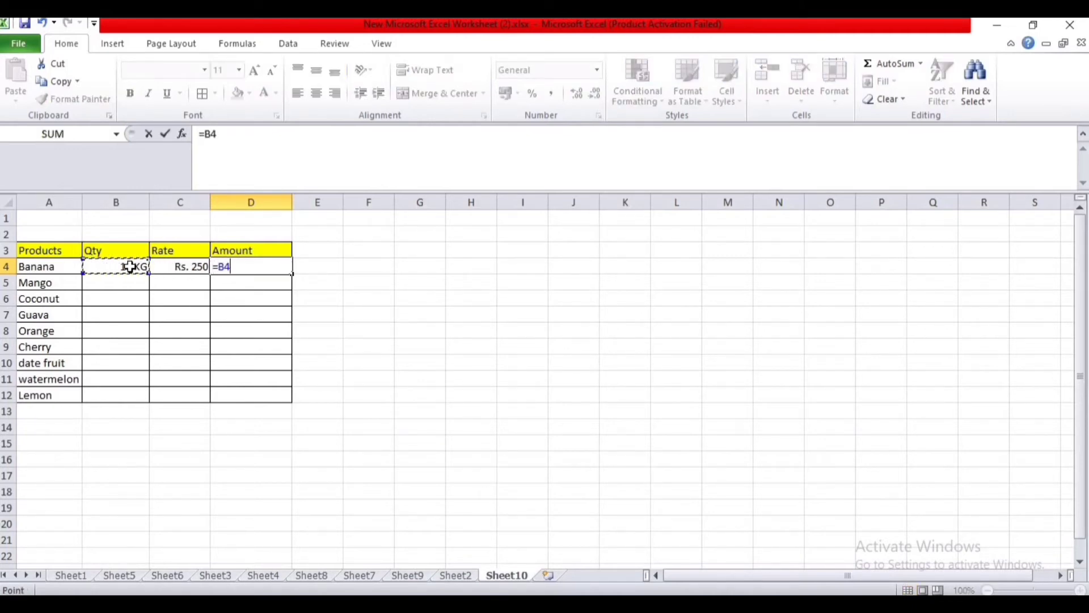
{"action": "type", "text": "*"}
{"action": "left_click", "coordinate": [169, 272]}
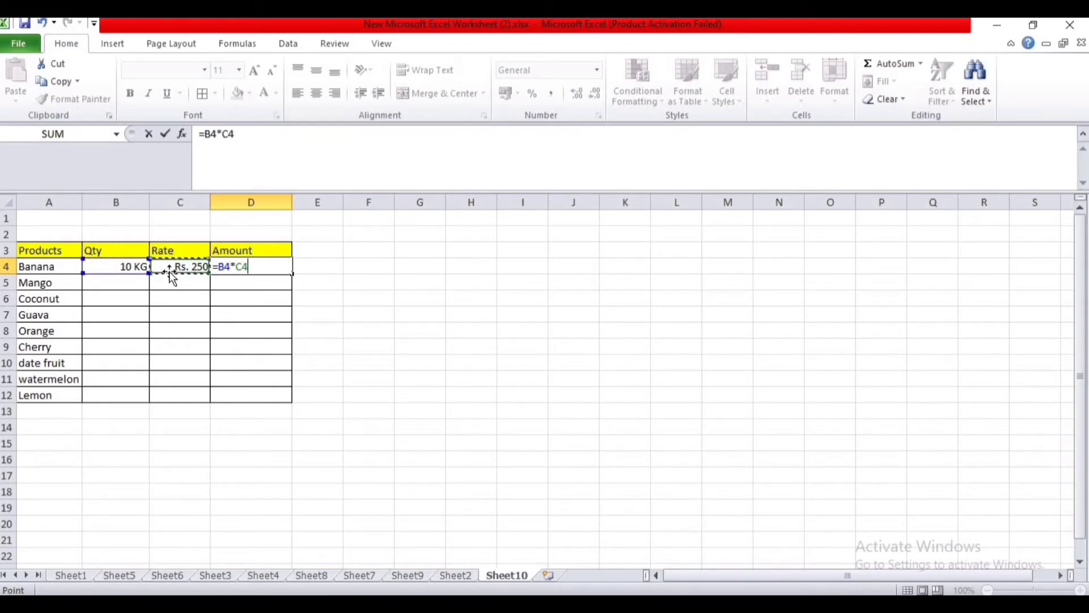
{"action": "key", "text": "Return"}
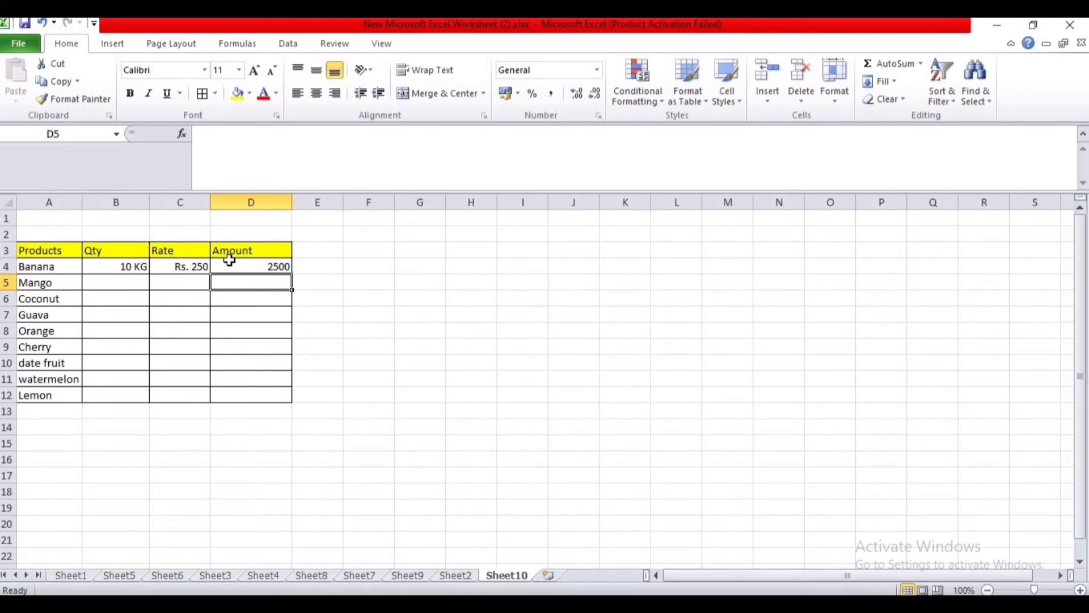
{"action": "left_click", "coordinate": [358, 282]}
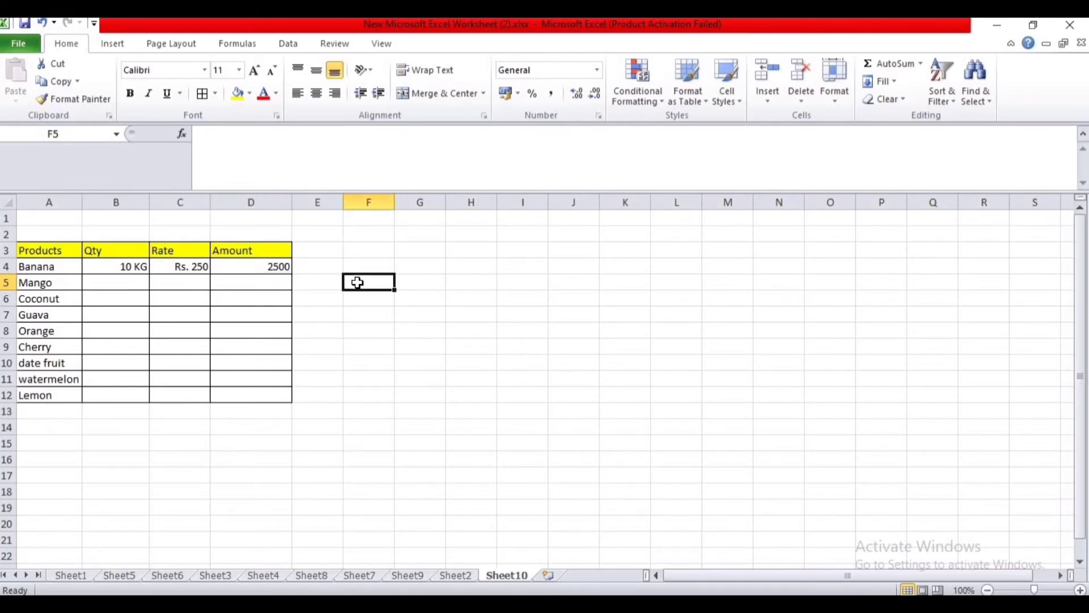
Clear the quantity, rate and amount from the Banana row
{"action": "left_click", "coordinate": [128, 270]}
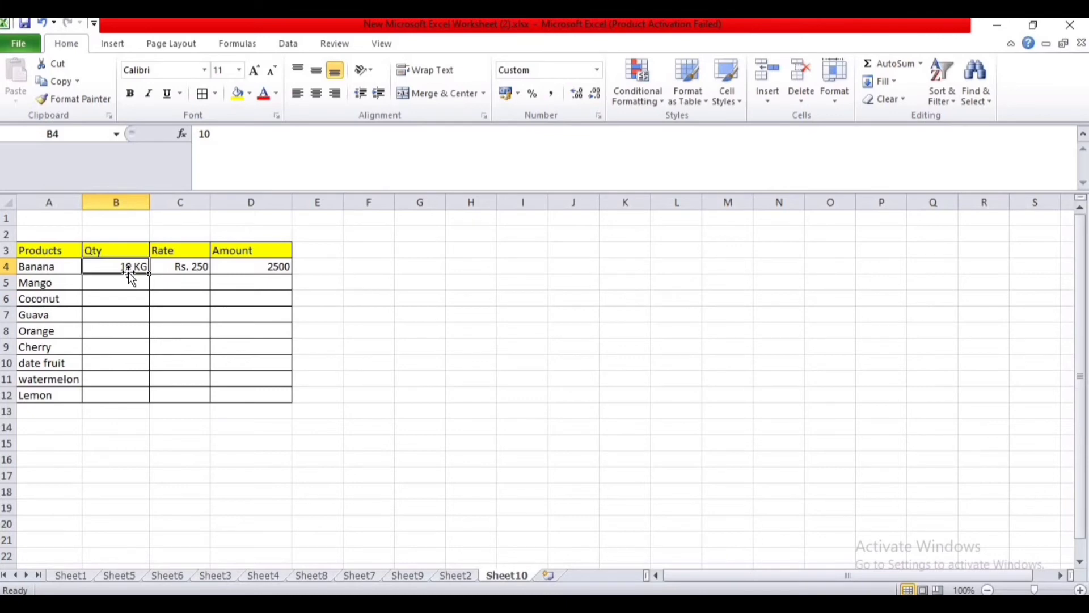
{"action": "key", "text": "Delete"}
{"action": "key", "text": "Right"}
{"action": "key", "text": "Delete"}
{"action": "key", "text": "Right"}
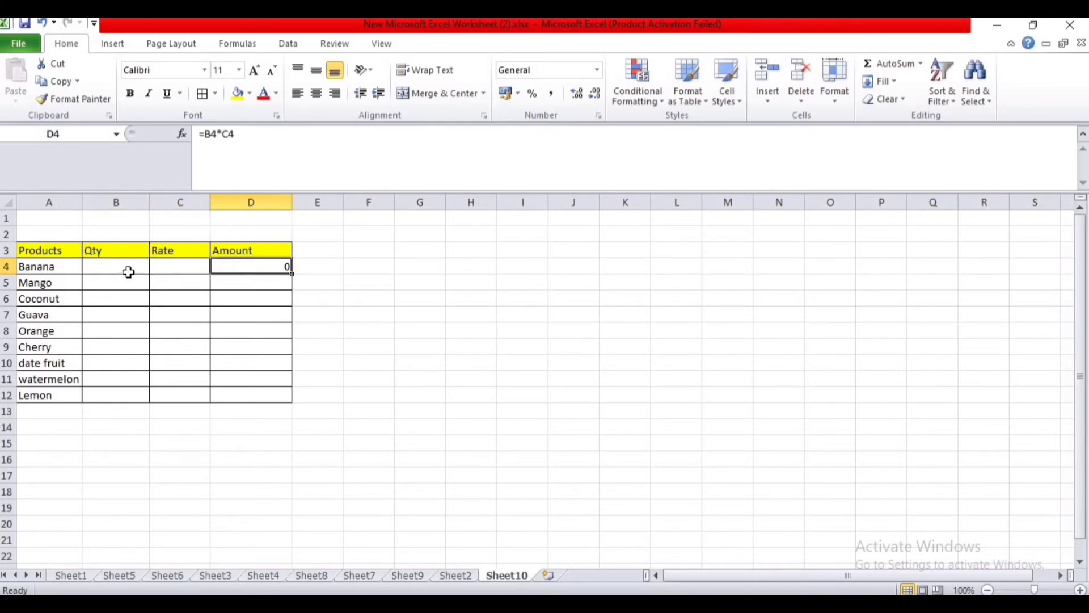
{"action": "key", "text": "Delete"}
{"action": "left_click", "coordinate": [373, 293]}
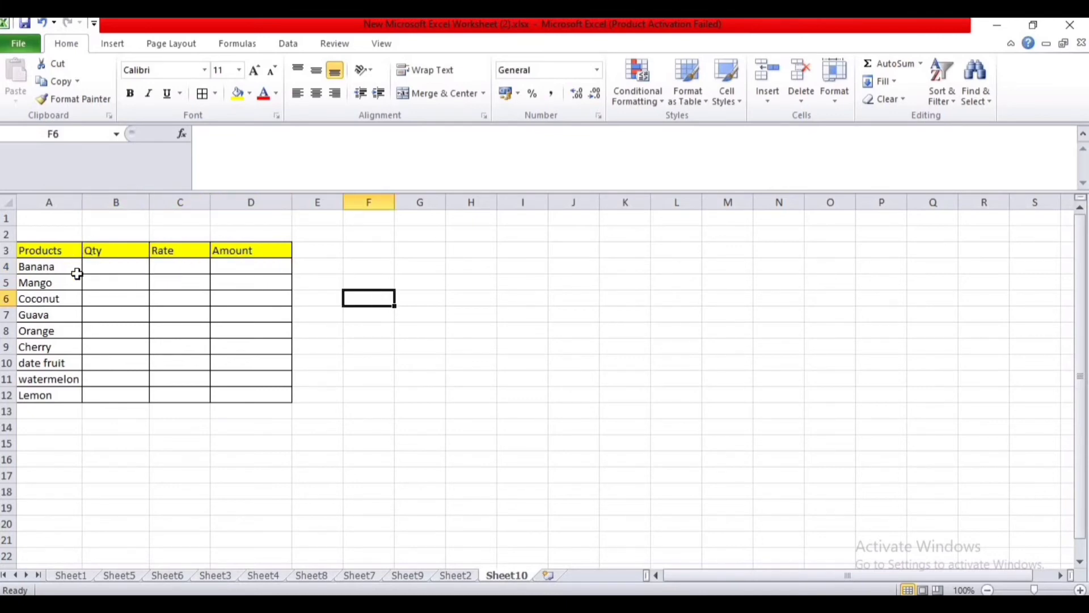
Apply the custom number format # "Pcs" to the Qty cells B4:B12, from Banana to Lemon
{"action": "left_click", "coordinate": [113, 266]}
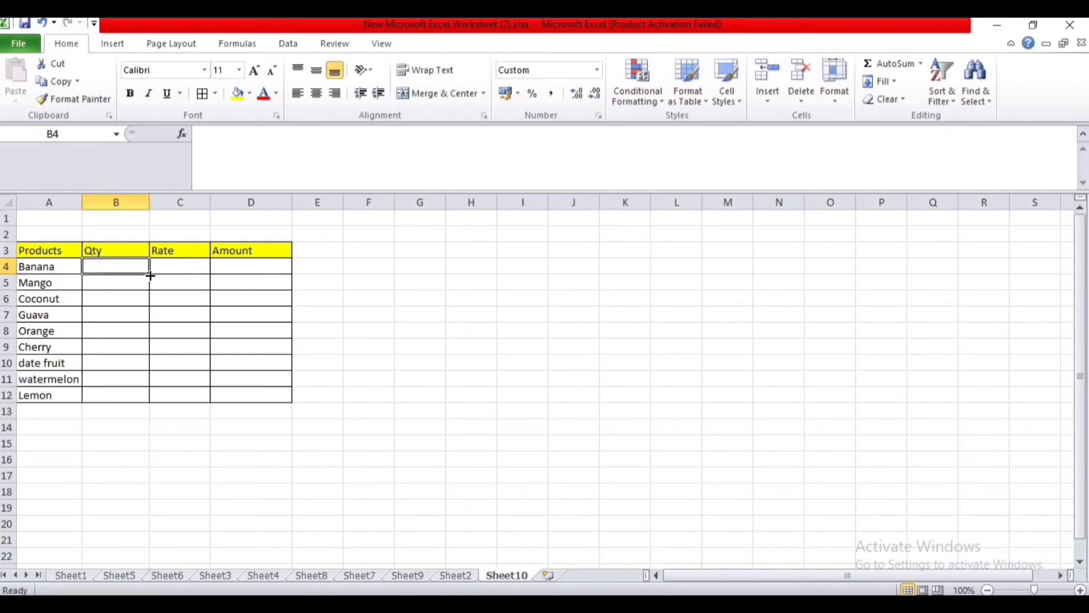
{"action": "left_click_drag", "start_coordinate": [149, 274], "coordinate": [143, 399]}
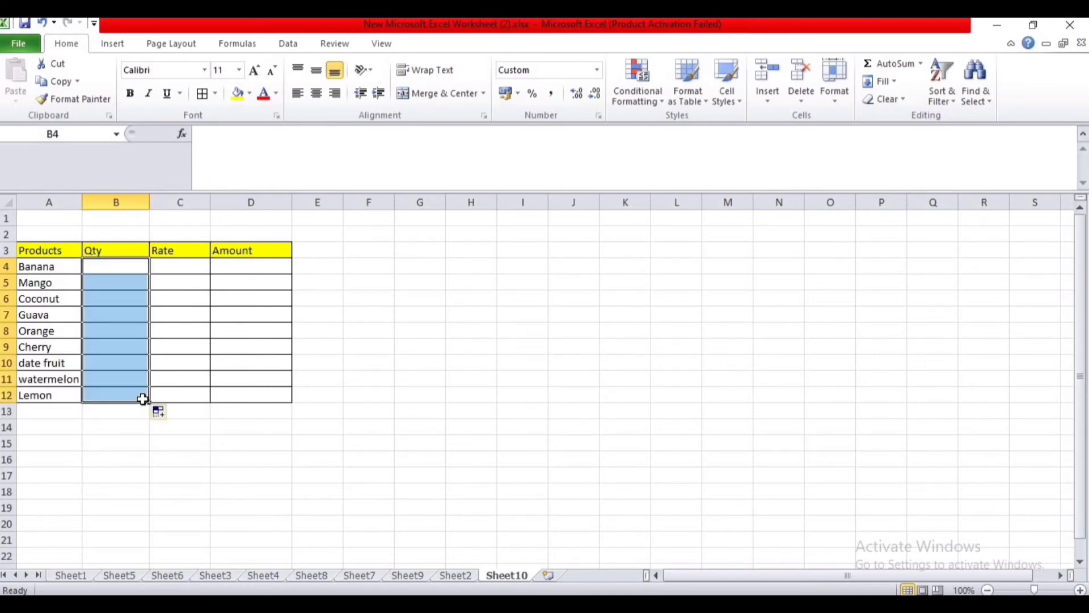
{"action": "key", "text": "ctrl+1"}
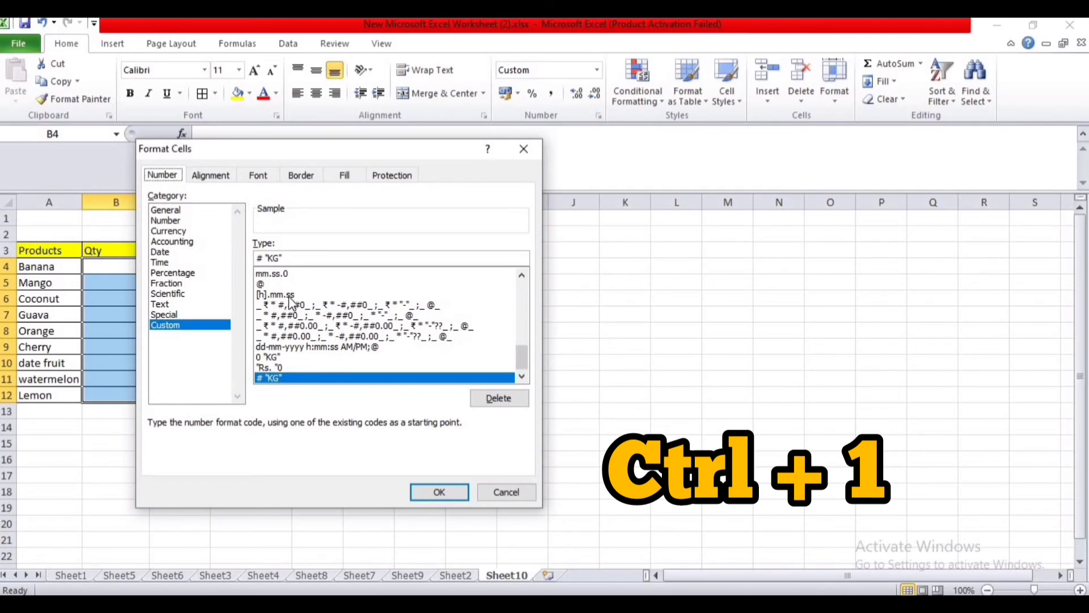
{"action": "left_click", "coordinate": [316, 255]}
{"action": "key", "text": "BackSpace"}
{"action": "key", "text": "BackSpace"}
{"action": "key", "text": "BackSpace"}
{"action": "key", "text": "BackSpace"}
{"action": "key", "text": "BackSpace"}
{"action": "key", "text": "BackSpace"}
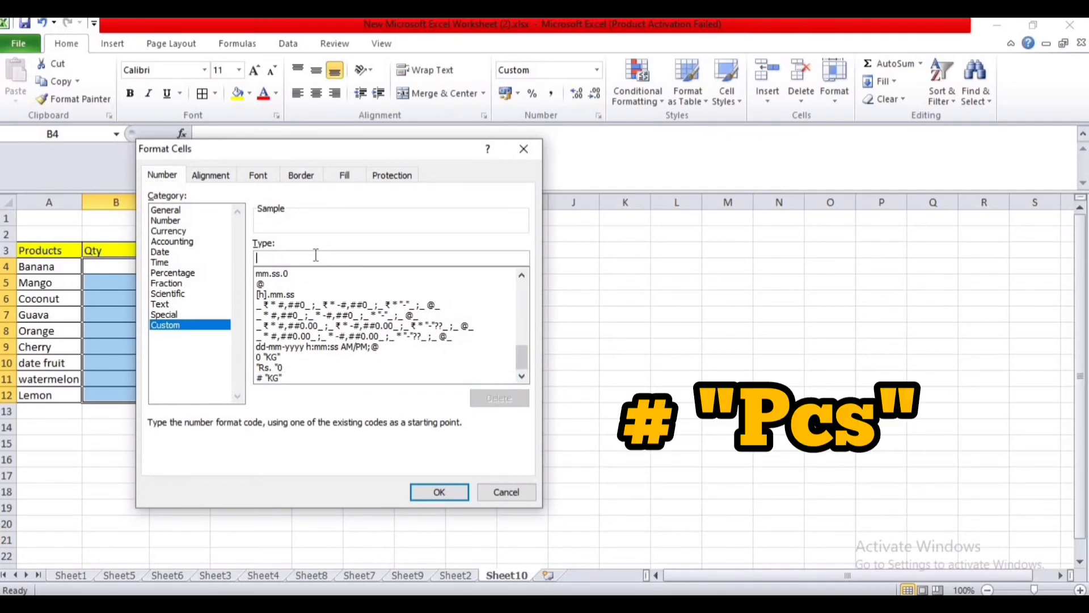
{"action": "type", "text": "#"}
{"action": "key", "text": "BackSpace"}
{"action": "type", "text": "# \""}
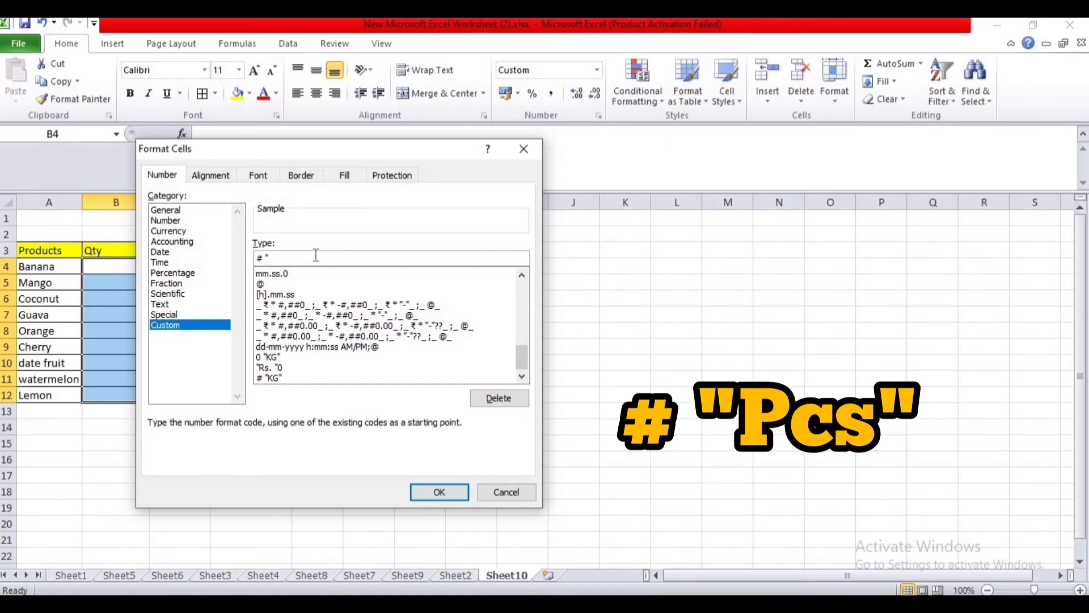
{"action": "type", "text": "PCS"}
{"action": "key", "text": "BackSpace"}
{"action": "key", "text": "BackSpace"}
{"action": "type", "text": "cs\""}
{"action": "left_click", "coordinate": [420, 491]}
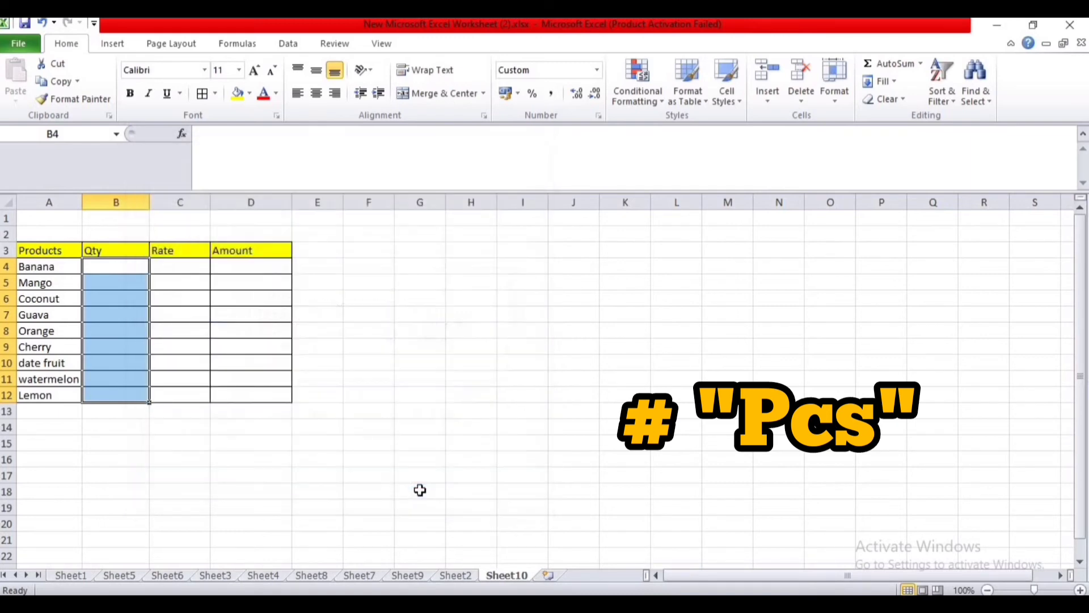
{"action": "left_click", "coordinate": [372, 326]}
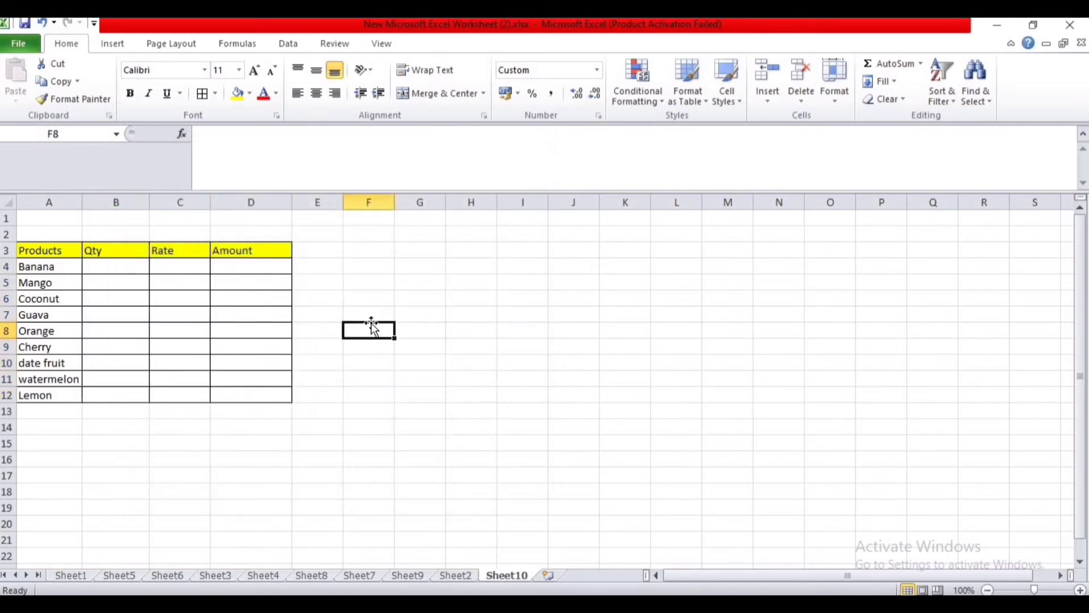
Enter a quantity of 5 and a rate of 120 in the Banana row
{"action": "left_click", "coordinate": [131, 266]}
{"action": "type", "text": "5"}
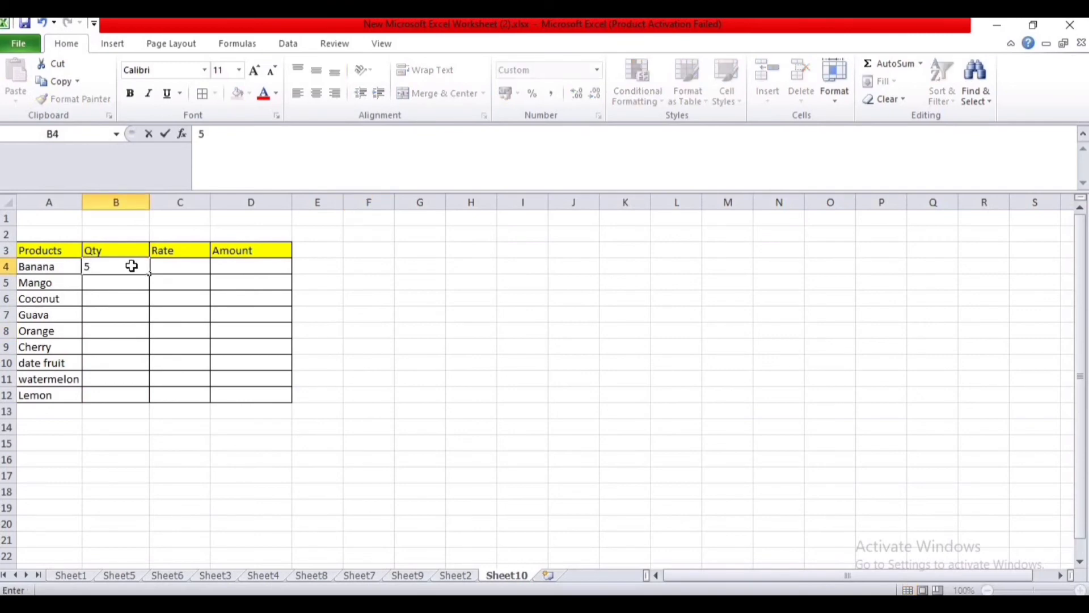
{"action": "key", "text": "Return"}
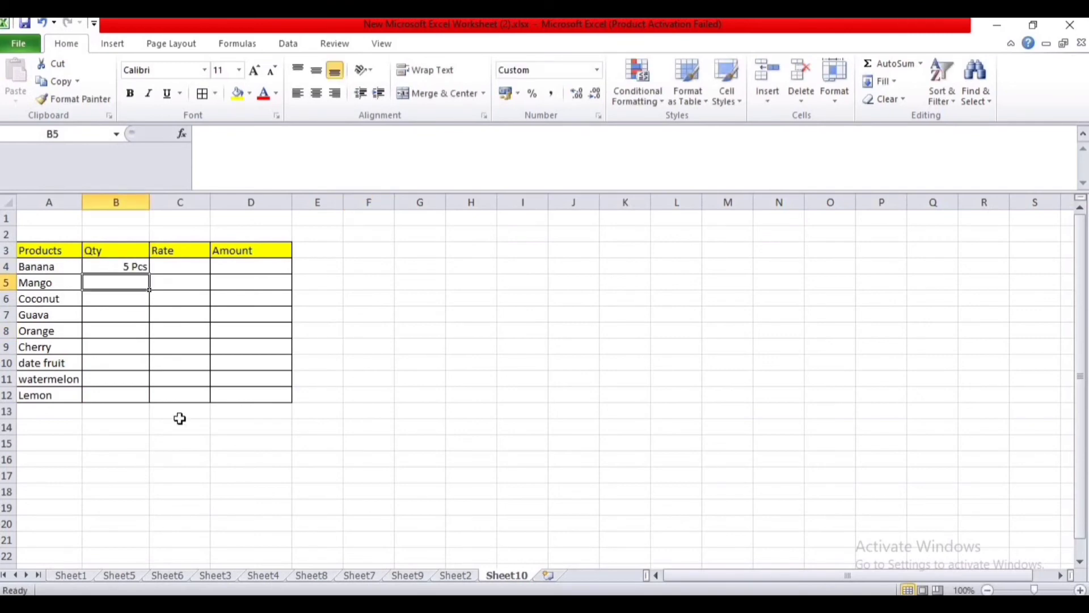
{"action": "left_click", "coordinate": [180, 265]}
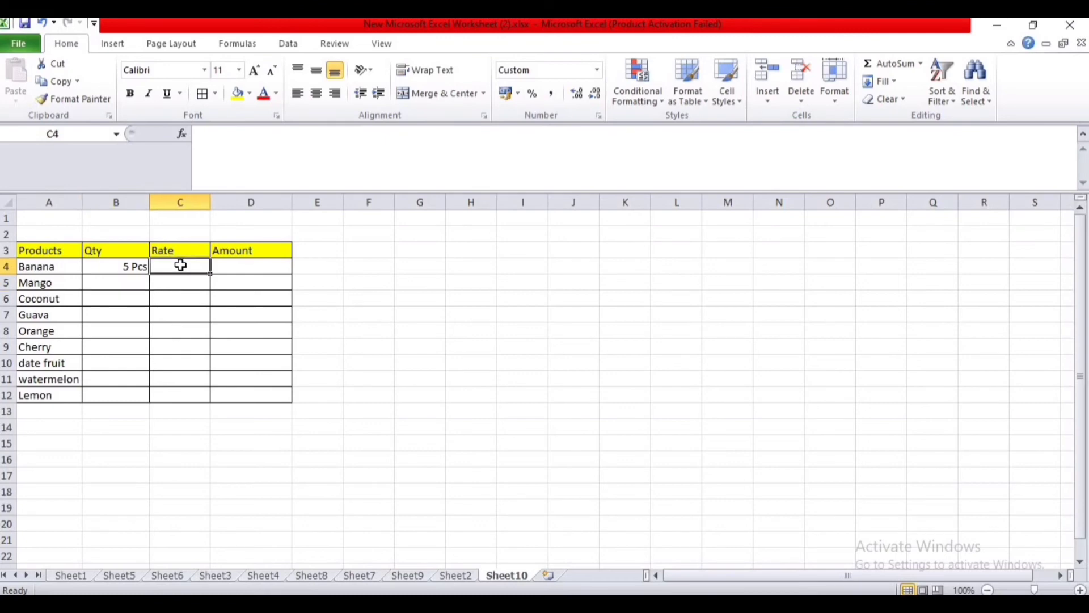
{"action": "type", "text": "120"}
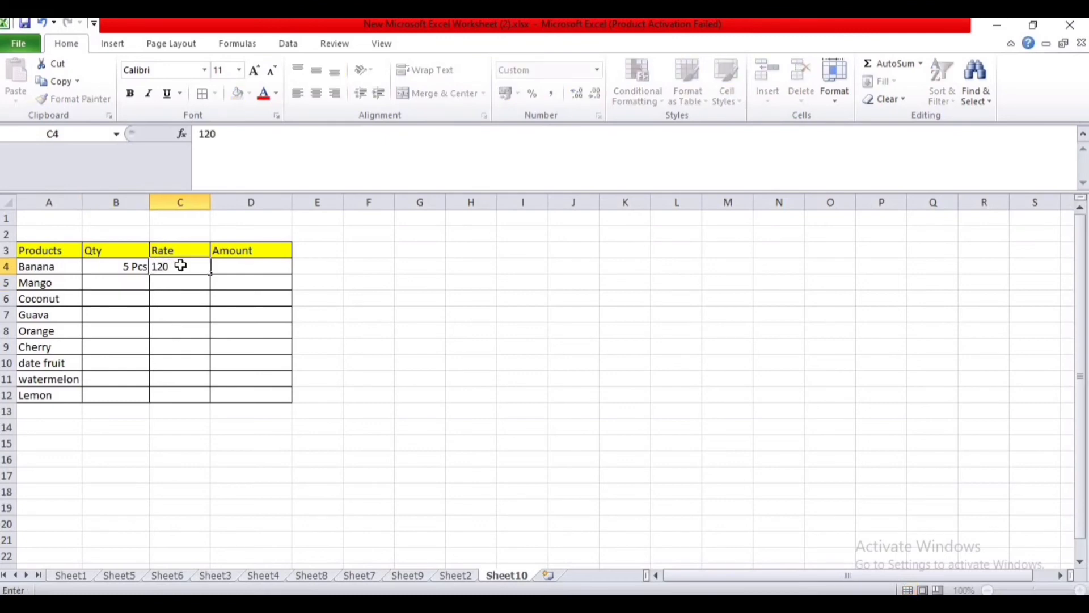
{"action": "key", "text": "Return"}
Multiply Banana's quantity by its rate in cell D4 with the formula =B4*C4
{"action": "left_click", "coordinate": [263, 268]}
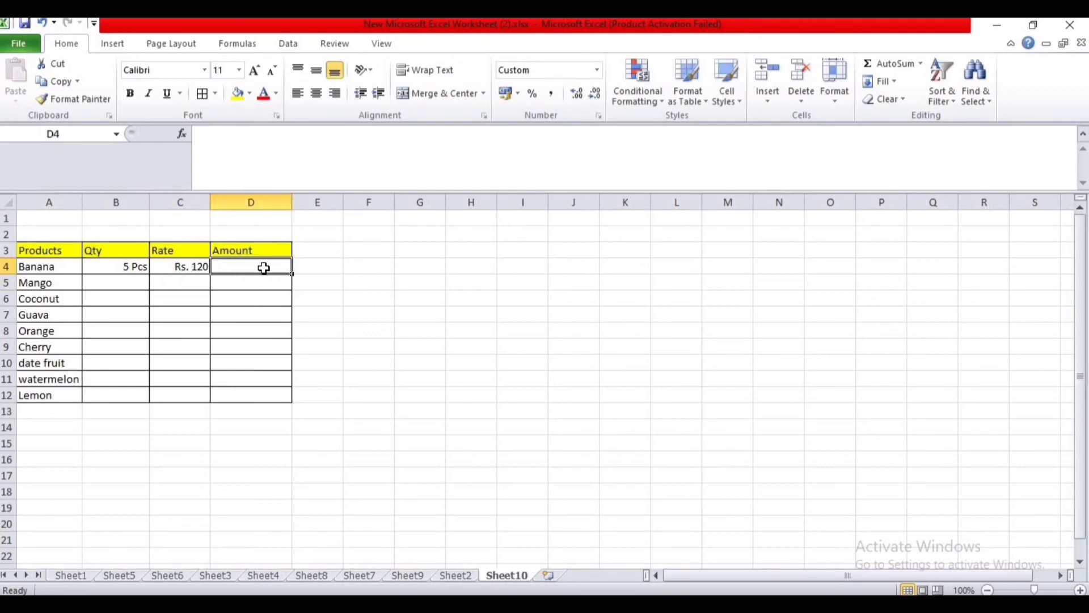
{"action": "type", "text": "="}
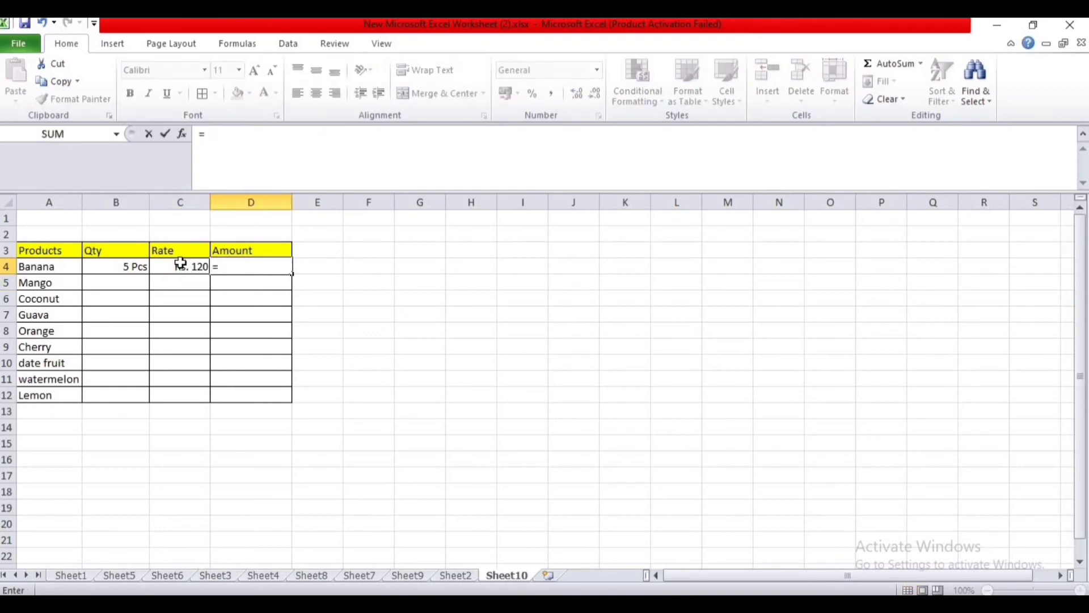
{"action": "left_click", "coordinate": [129, 268]}
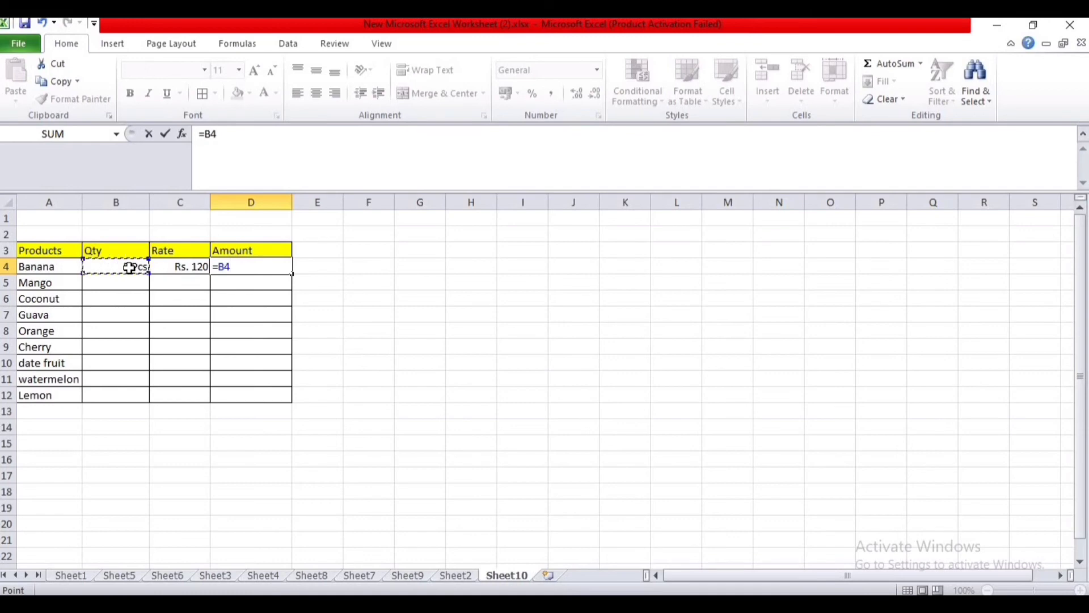
{"action": "type", "text": "*"}
{"action": "left_click", "coordinate": [155, 266]}
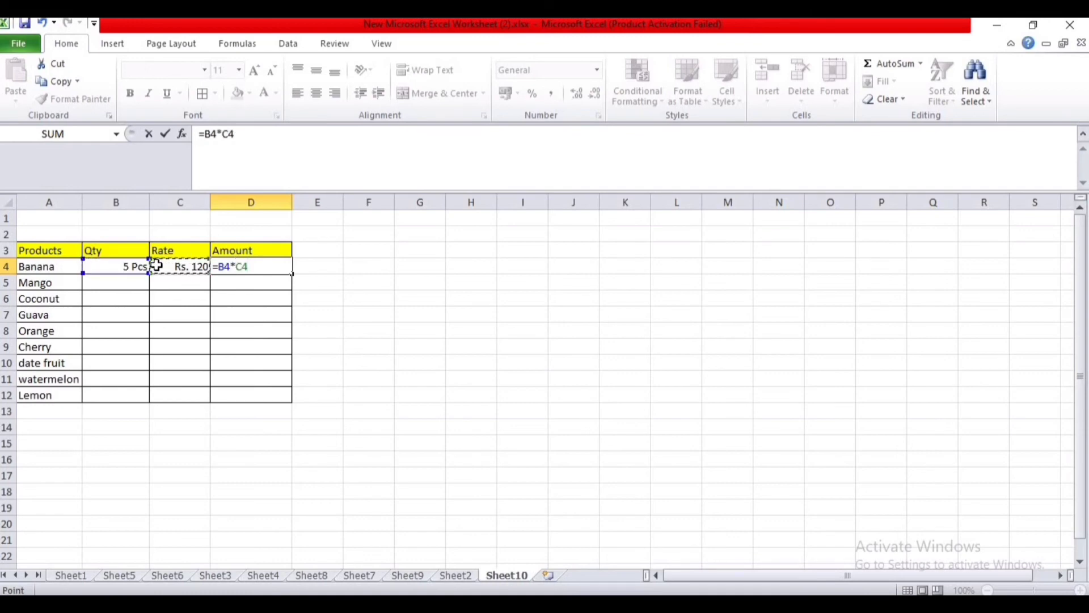
{"action": "key", "text": "Return"}
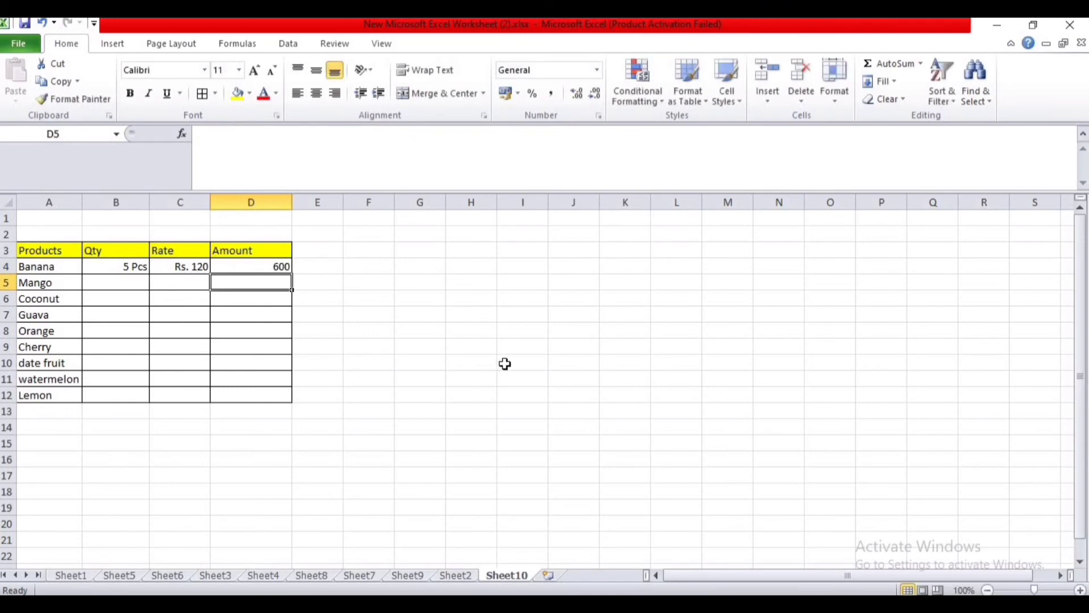
{"action": "left_click", "coordinate": [505, 364]}
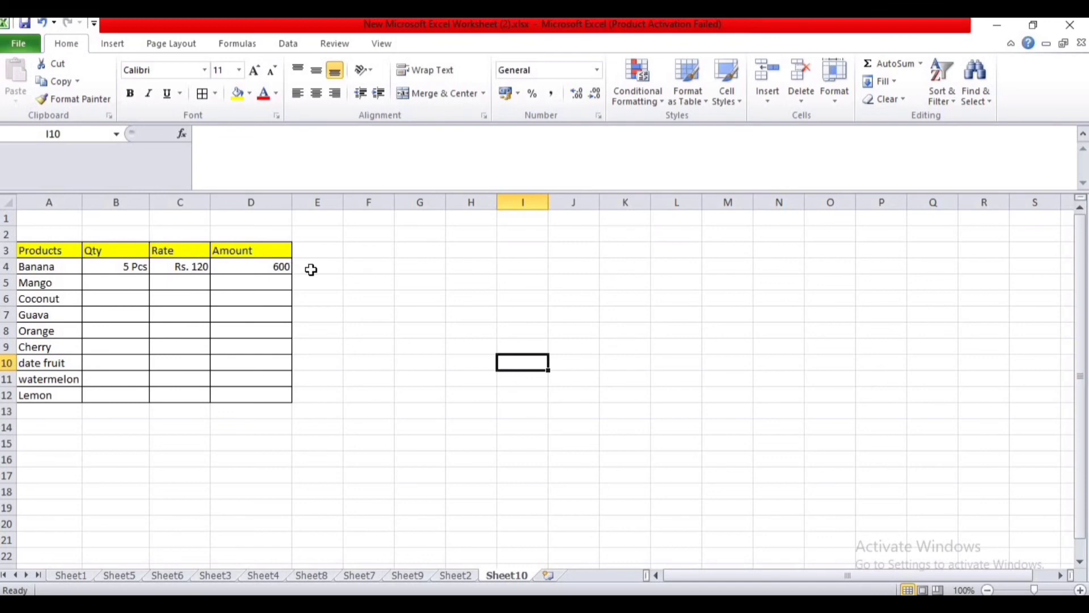
{"action": "left_click", "coordinate": [346, 298]}
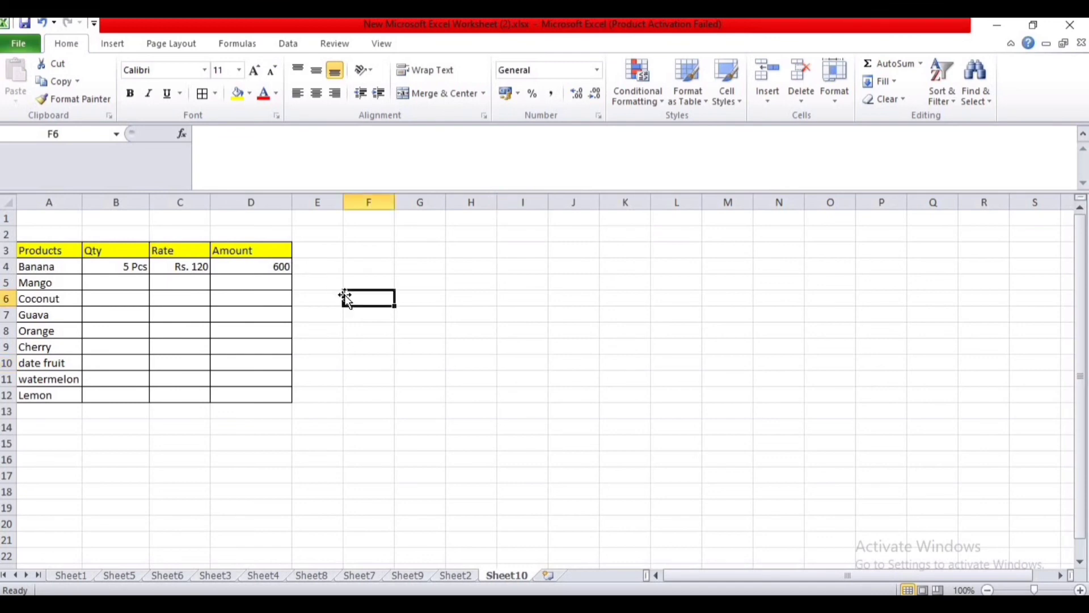